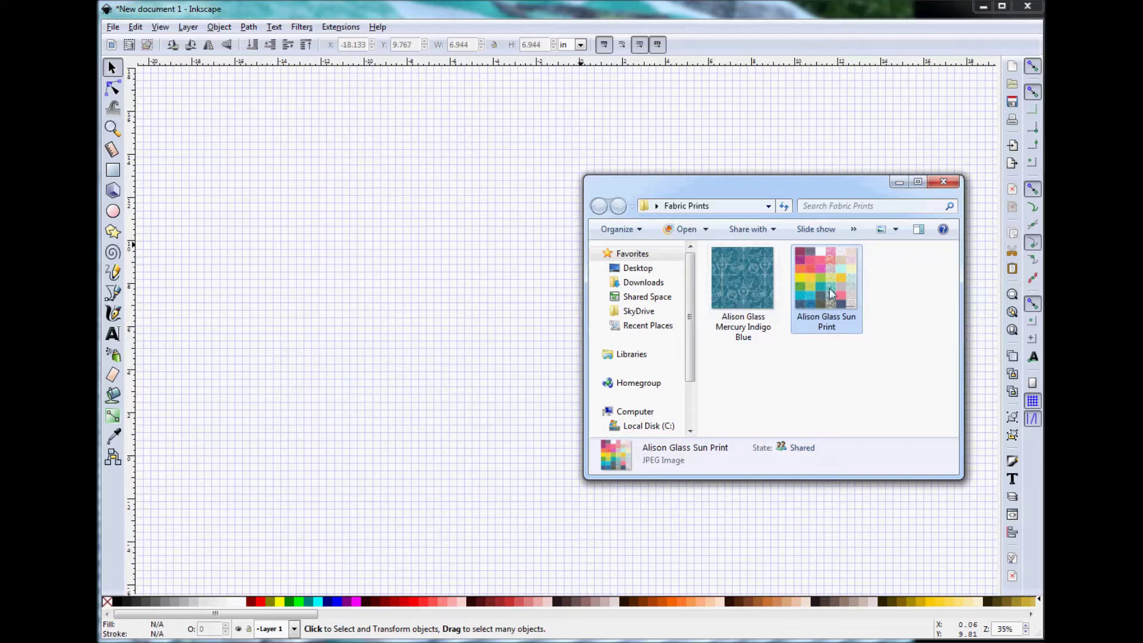
# Step: Import 'Alison Glass Mercury Indigo Blue' from Desktop > Fabric Prints as an embedded image
pyautogui.click(114, 29)
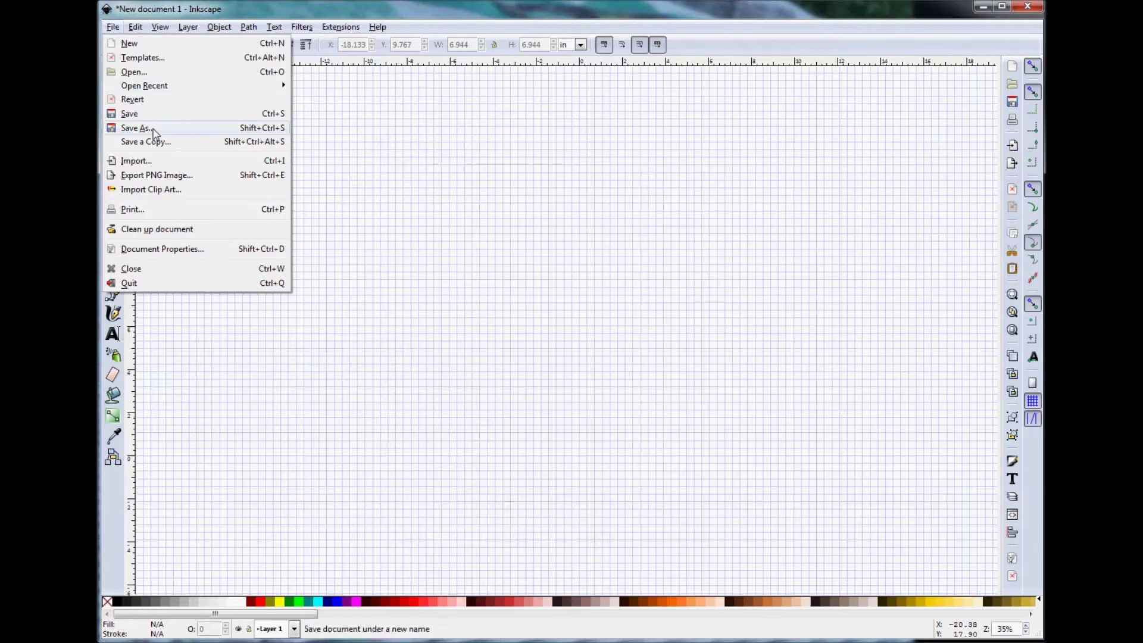
pyautogui.click(152, 163)
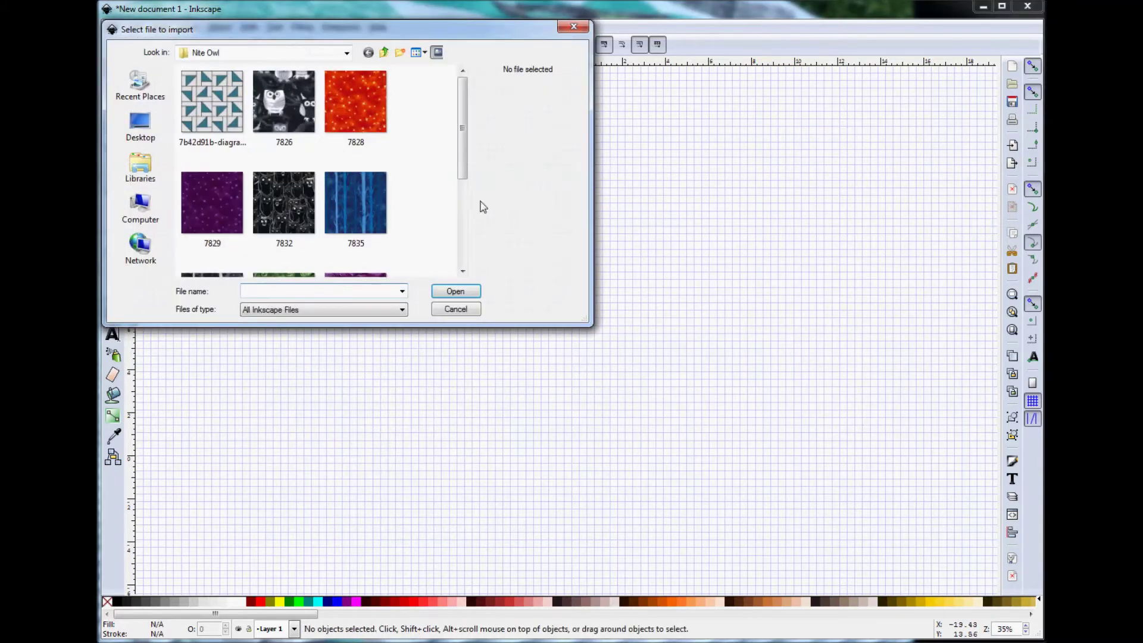
pyautogui.click(143, 126)
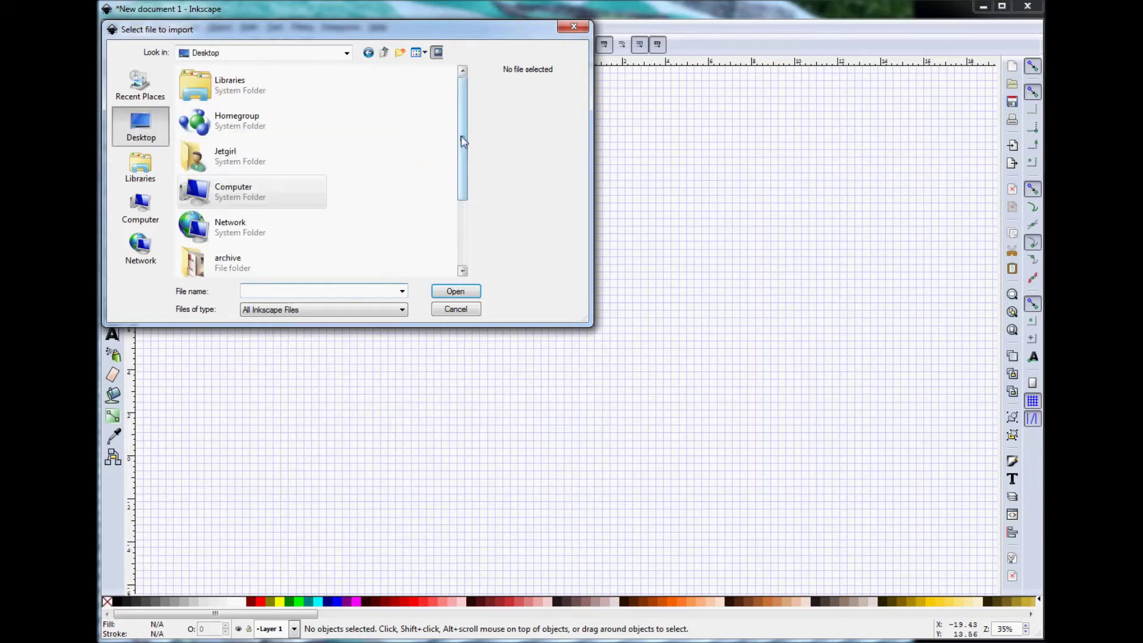
pyautogui.moveTo(465, 120); pyautogui.dragTo(461, 199)
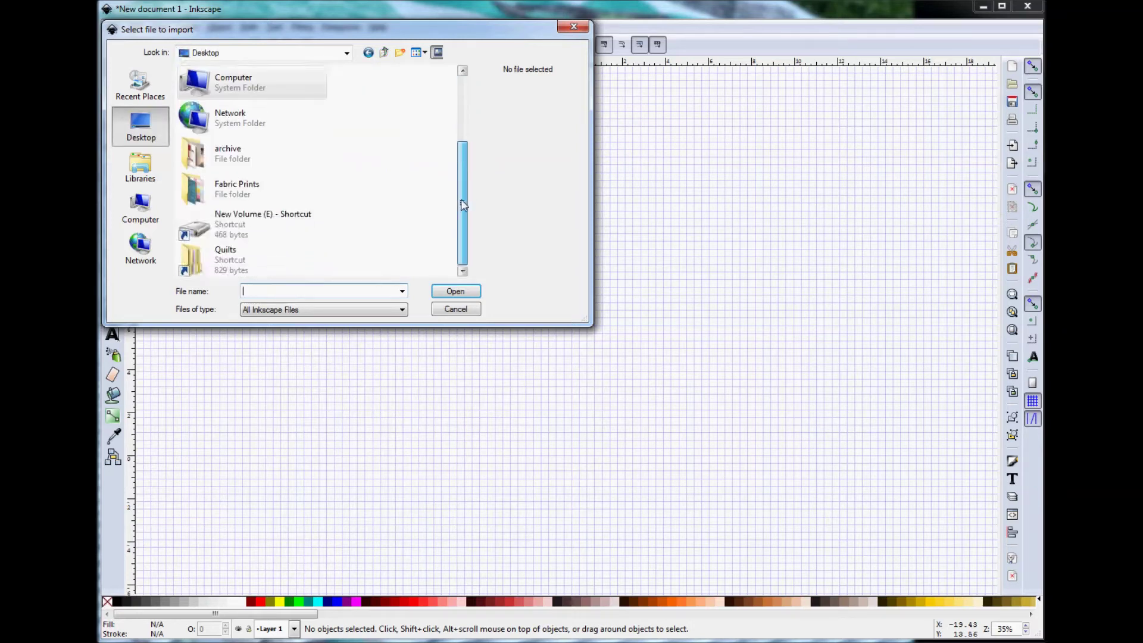
pyautogui.click(224, 189)
pyautogui.click(220, 188)
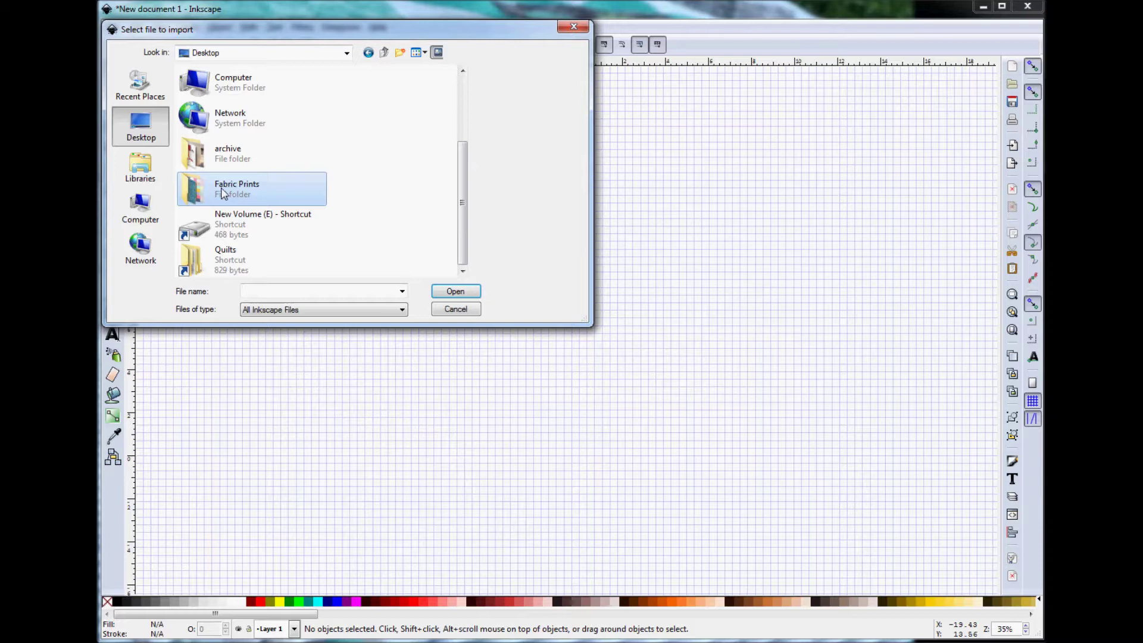
pyautogui.click(196, 198)
pyautogui.click(456, 291)
pyautogui.click(228, 105)
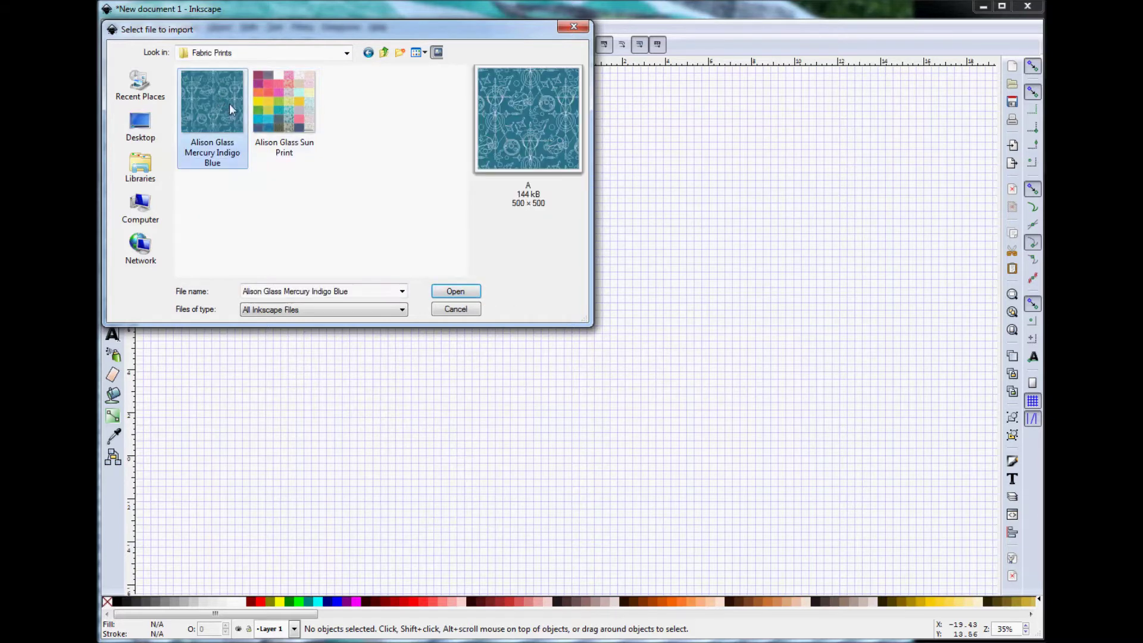
pyautogui.click(456, 291)
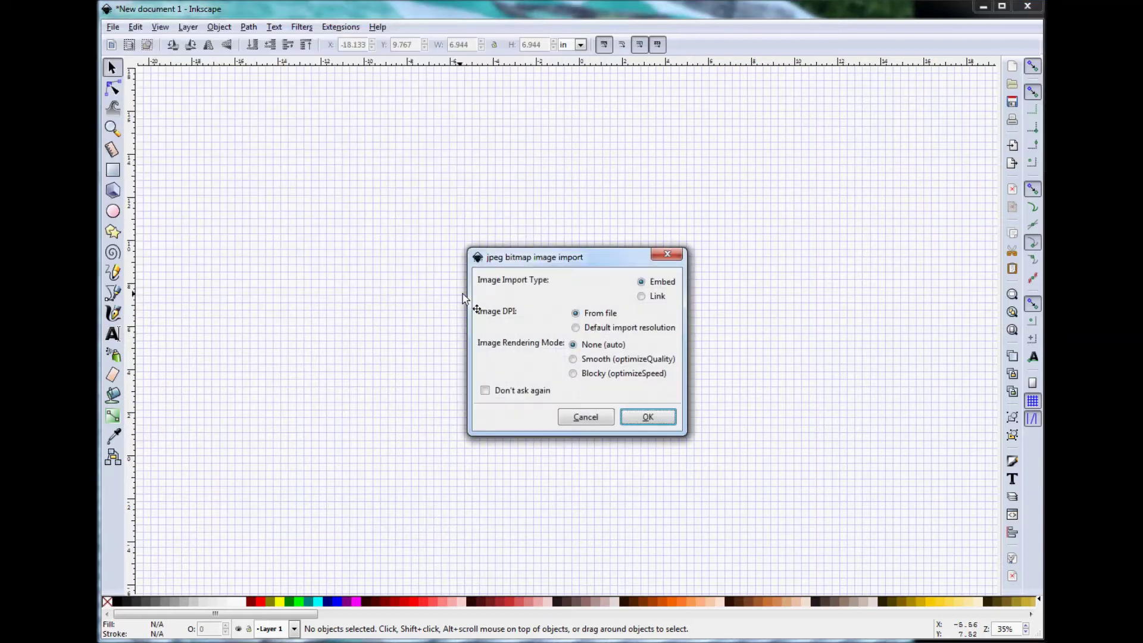
pyautogui.click(655, 417)
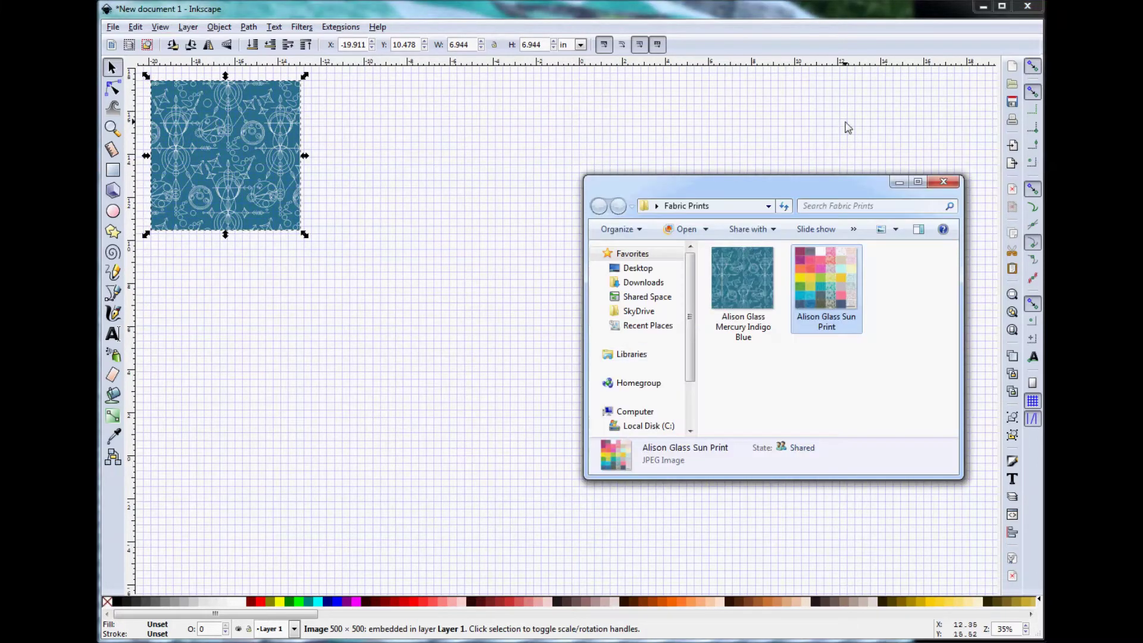
# Step: Drag the Alison Glass Sun Print image from Explorer onto the canvas beside the blue tile
pyautogui.moveTo(766, 190); pyautogui.dragTo(778, 185)
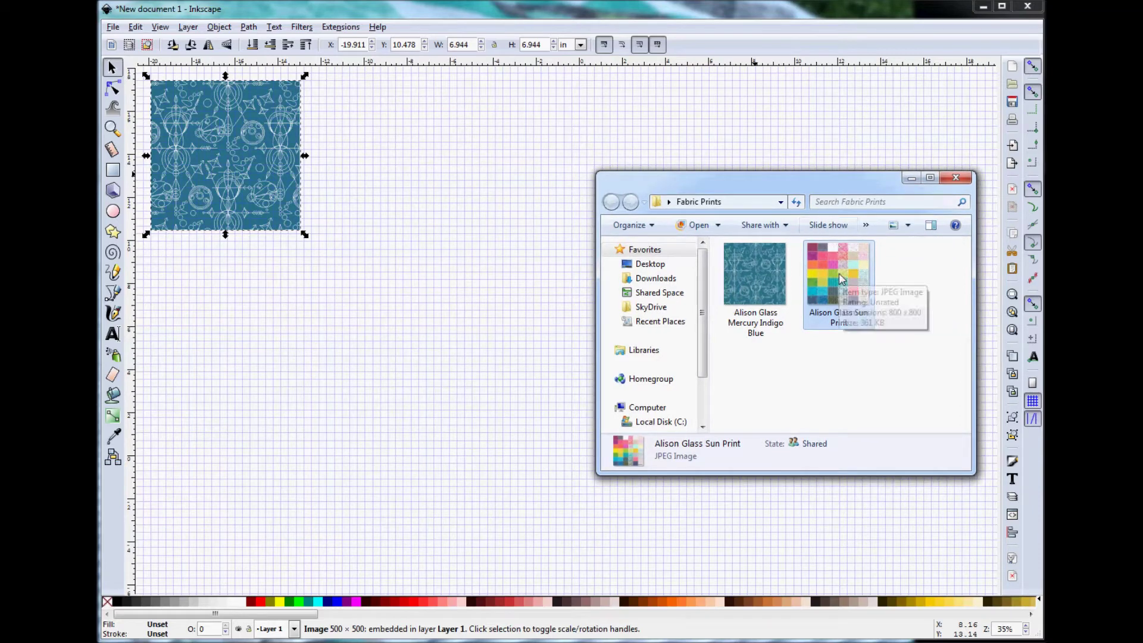
pyautogui.moveTo(841, 271); pyautogui.dragTo(377, 292)
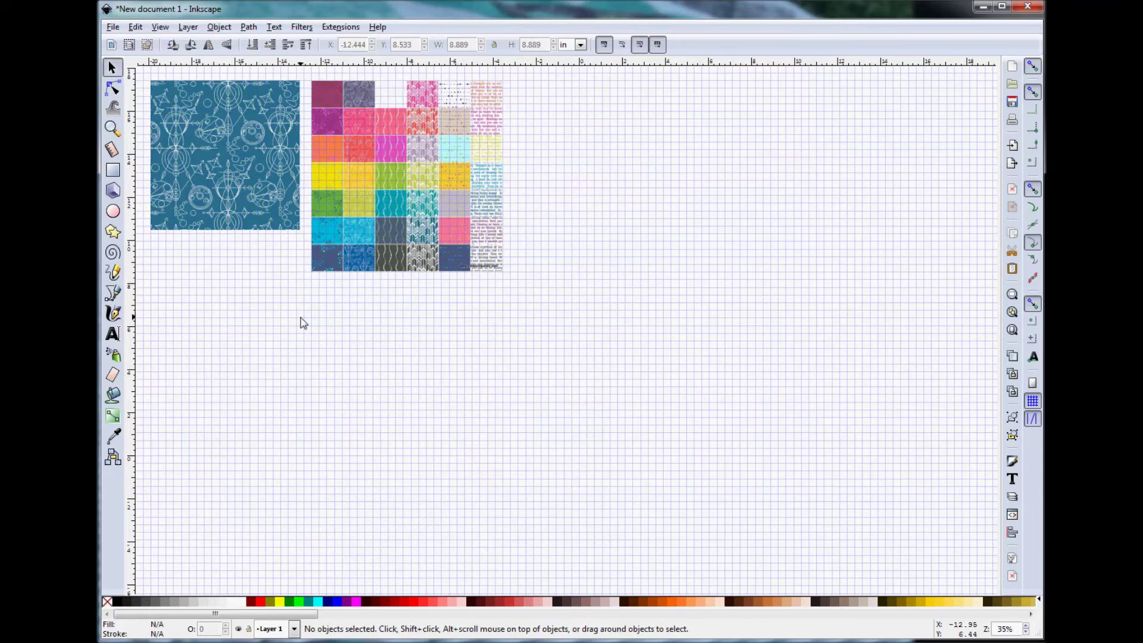
pyautogui.click(113, 170)
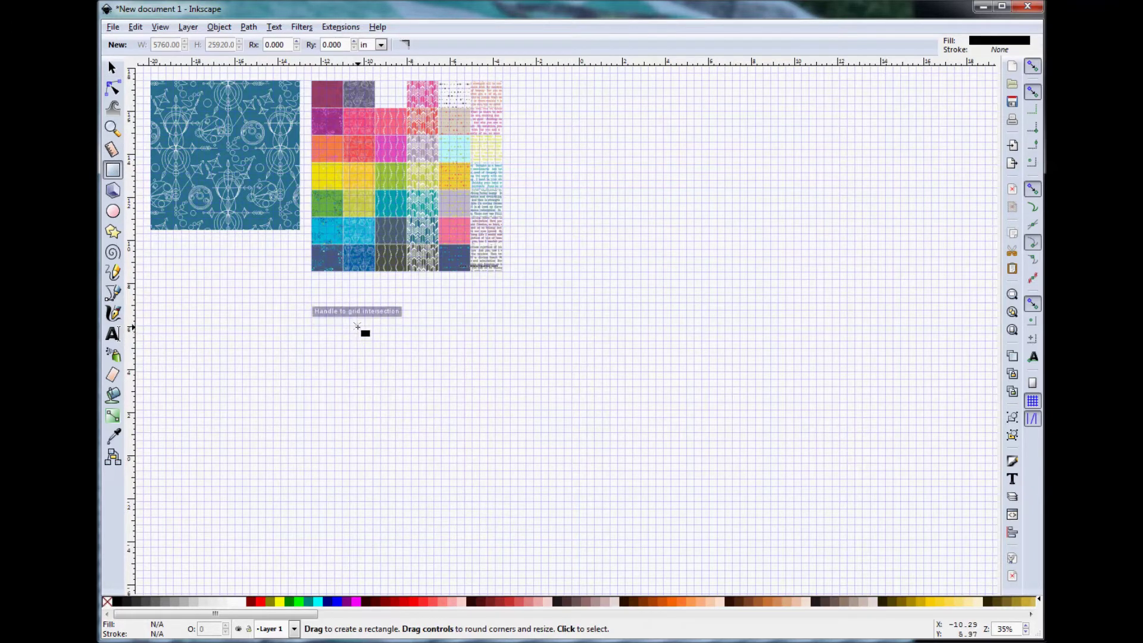
# Step: Draw a black 6.400 × 6.044 in rectangle below the two fabric images
pyautogui.moveTo(357, 328); pyautogui.dragTo(496, 456)
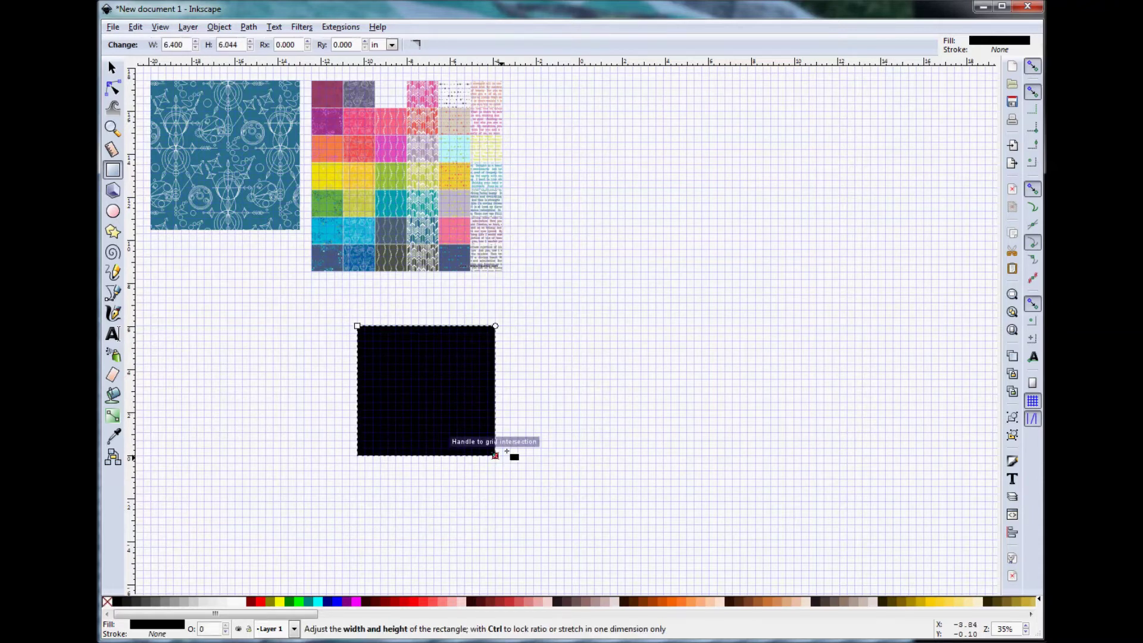
pyautogui.click(115, 70)
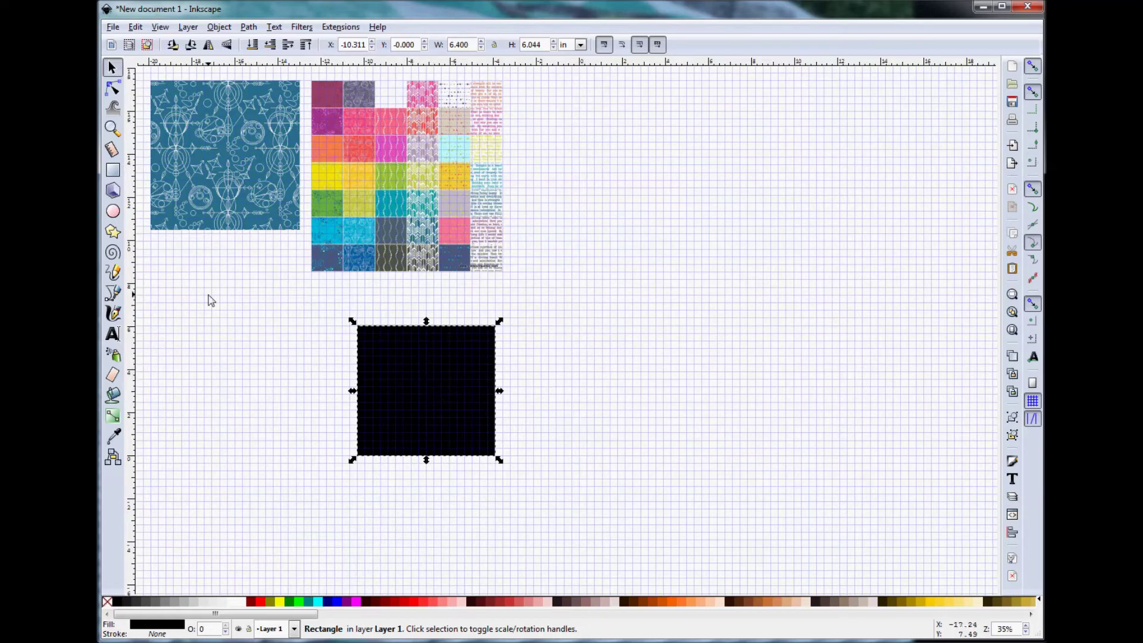
pyautogui.click(113, 437)
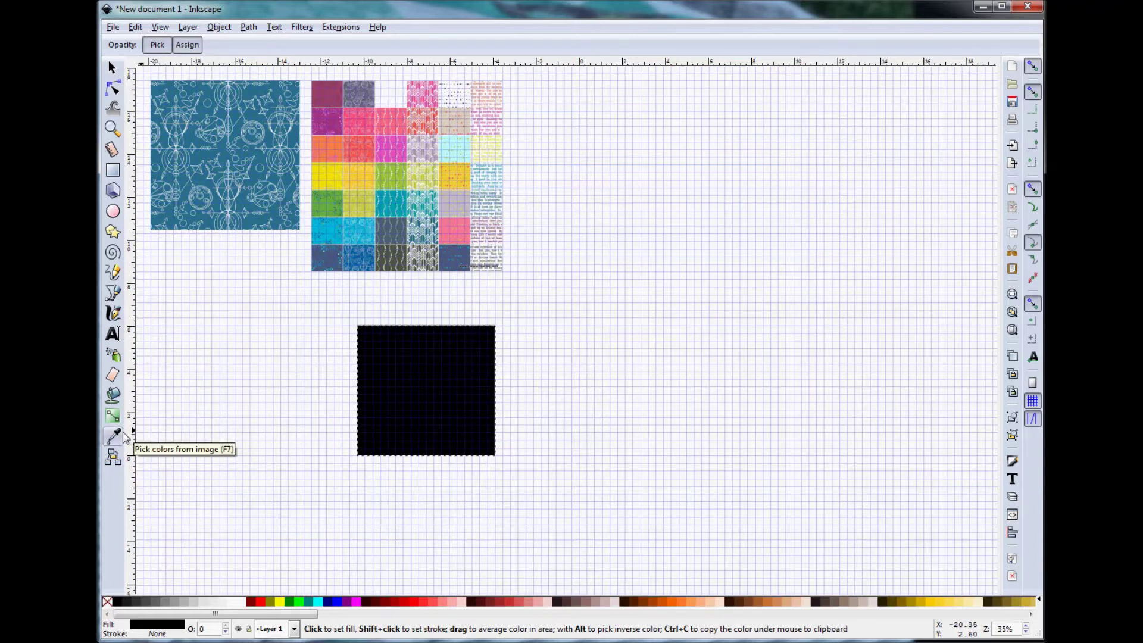
# Step: Sample mosaic colours with the Dropper until the rectangle is a pale grey-blue, then deselect it
pyautogui.click(246, 176)
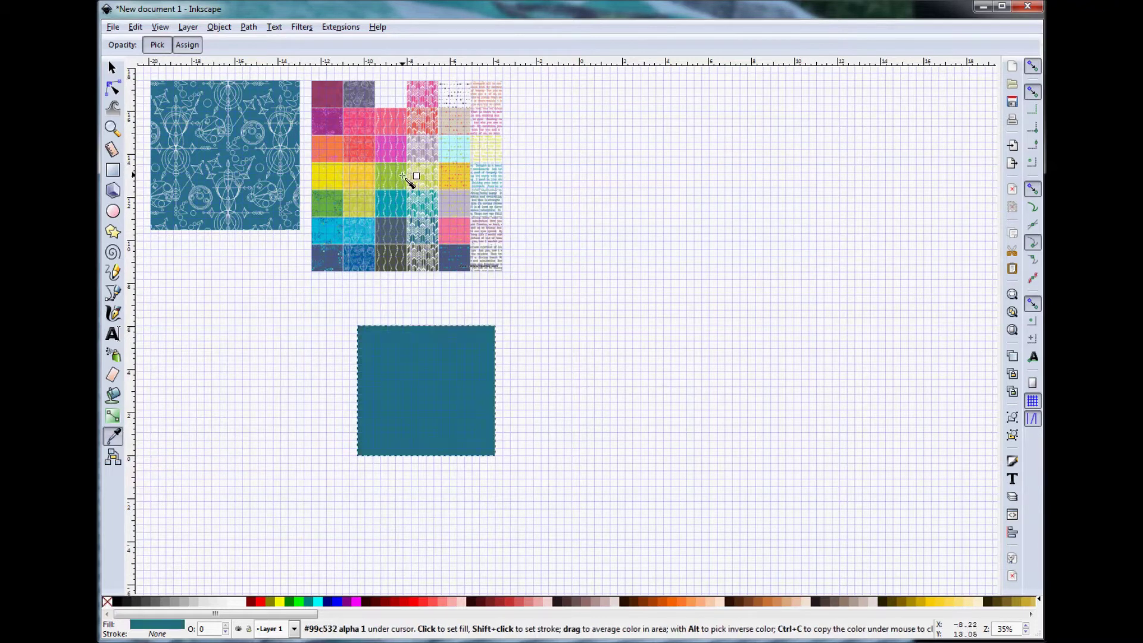
pyautogui.click(404, 174)
pyautogui.click(390, 149)
pyautogui.click(444, 138)
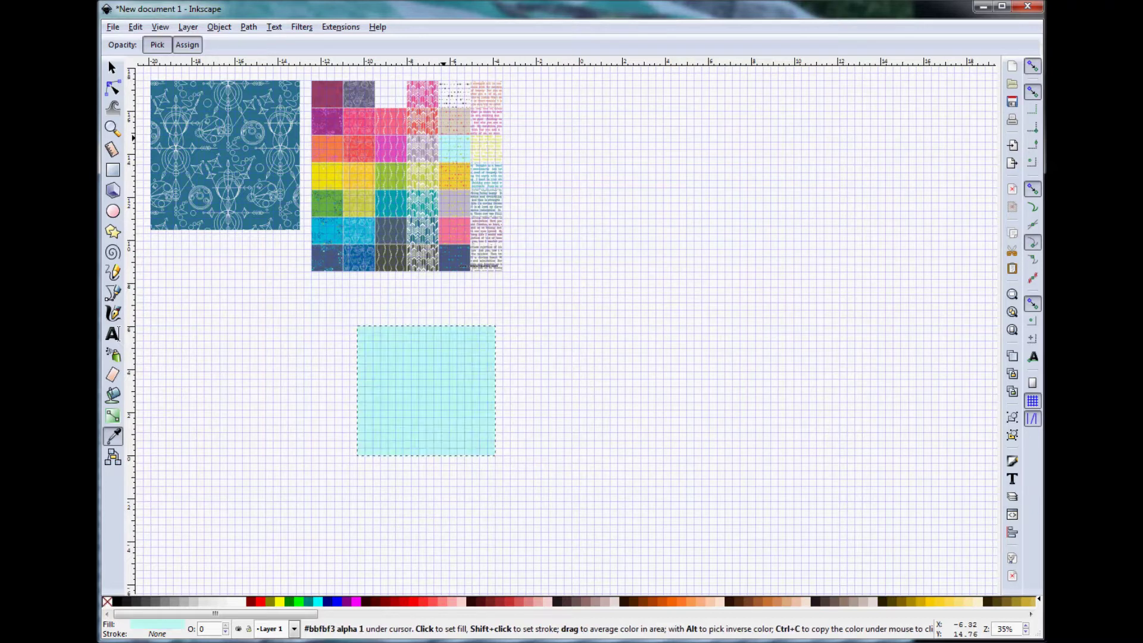
pyautogui.moveTo(447, 158); pyautogui.dragTo(456, 173)
pyautogui.click(455, 173)
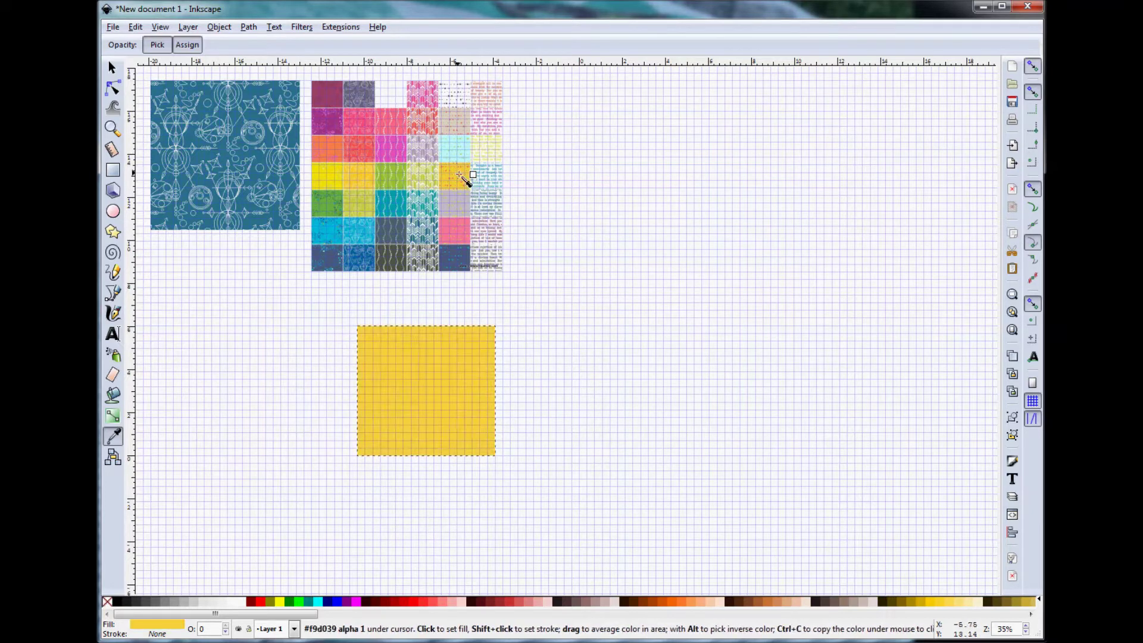
pyautogui.click(462, 200)
pyautogui.click(419, 203)
pyautogui.click(376, 238)
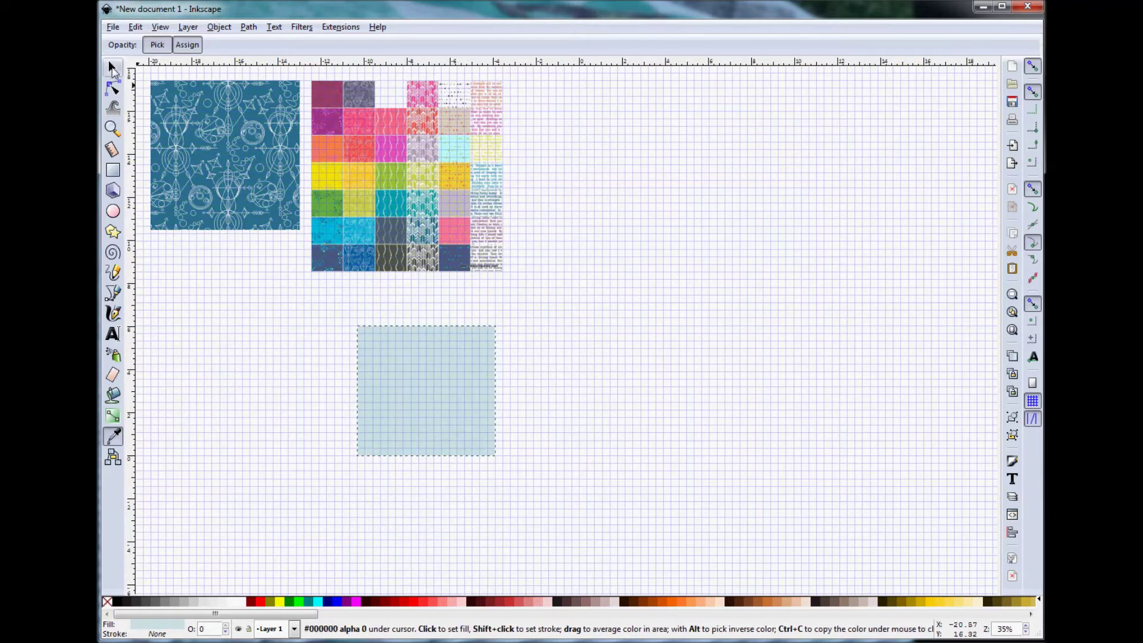
pyautogui.click(112, 67)
pyautogui.click(265, 329)
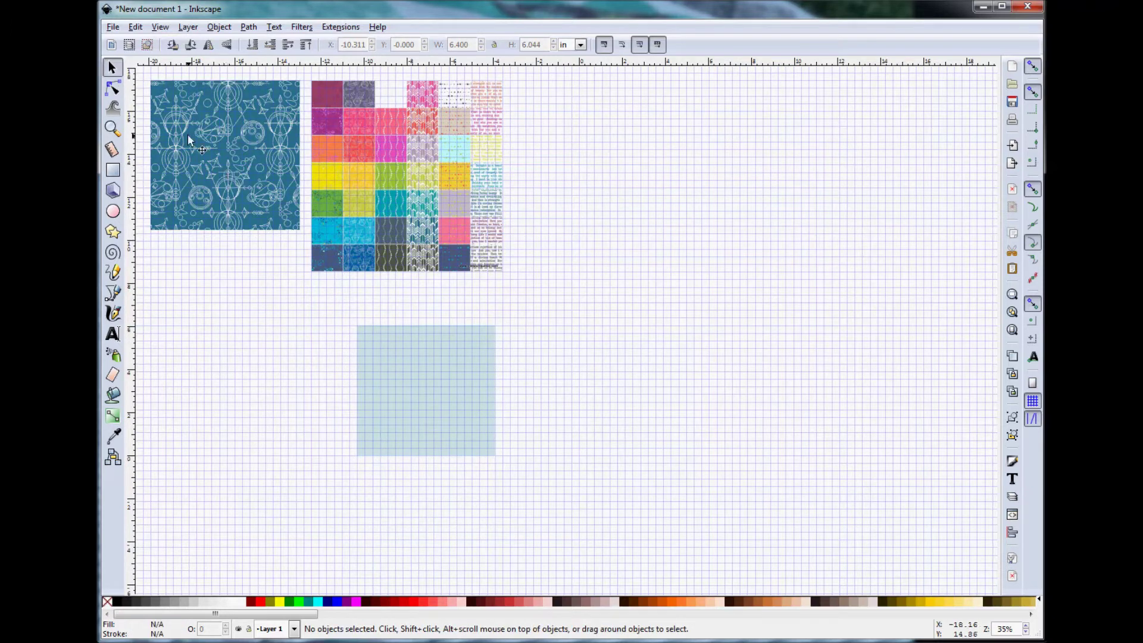
# Step: Convert the indigo fabric image into a pattern with Object > Pattern > Objects to Pattern
pyautogui.click(210, 128)
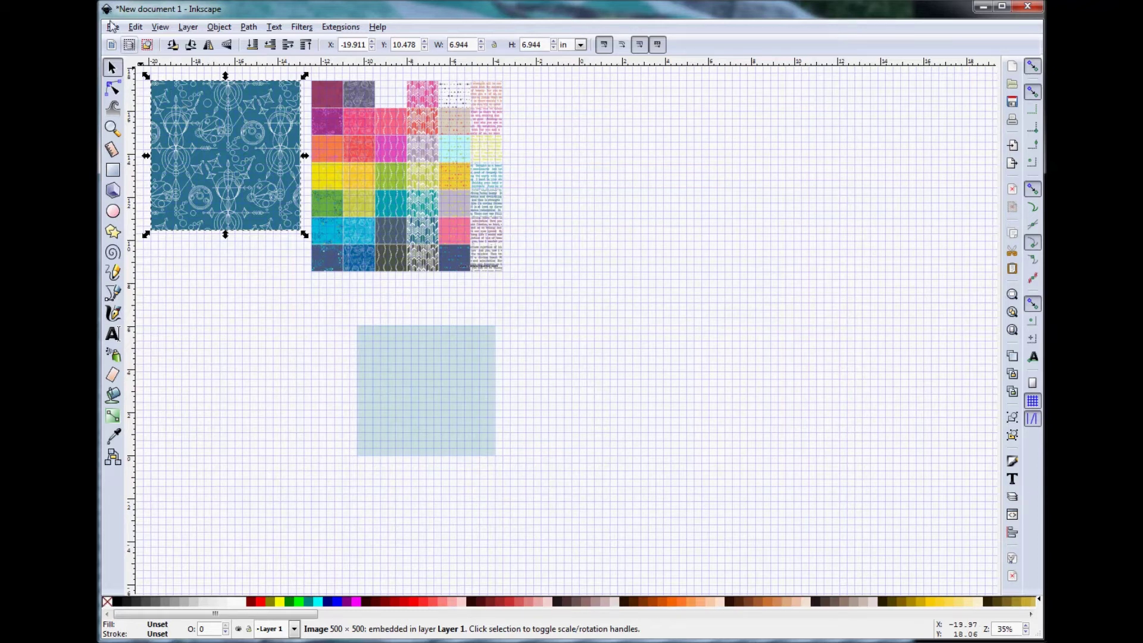
pyautogui.click(219, 27)
pyautogui.moveTo(256, 152)
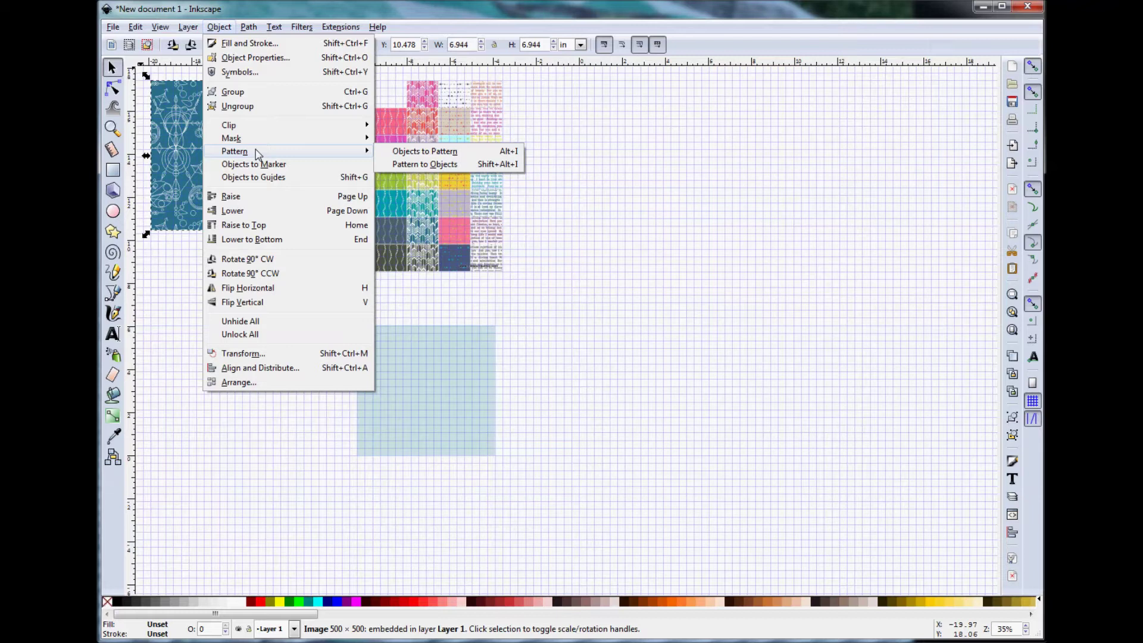
pyautogui.click(492, 154)
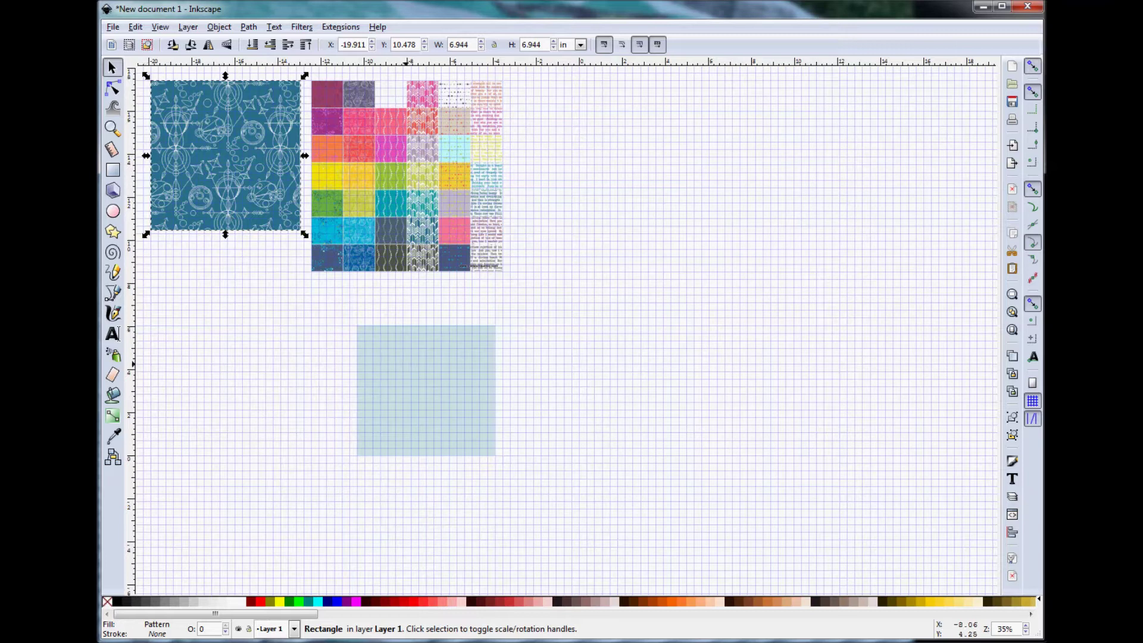
pyautogui.click(403, 369)
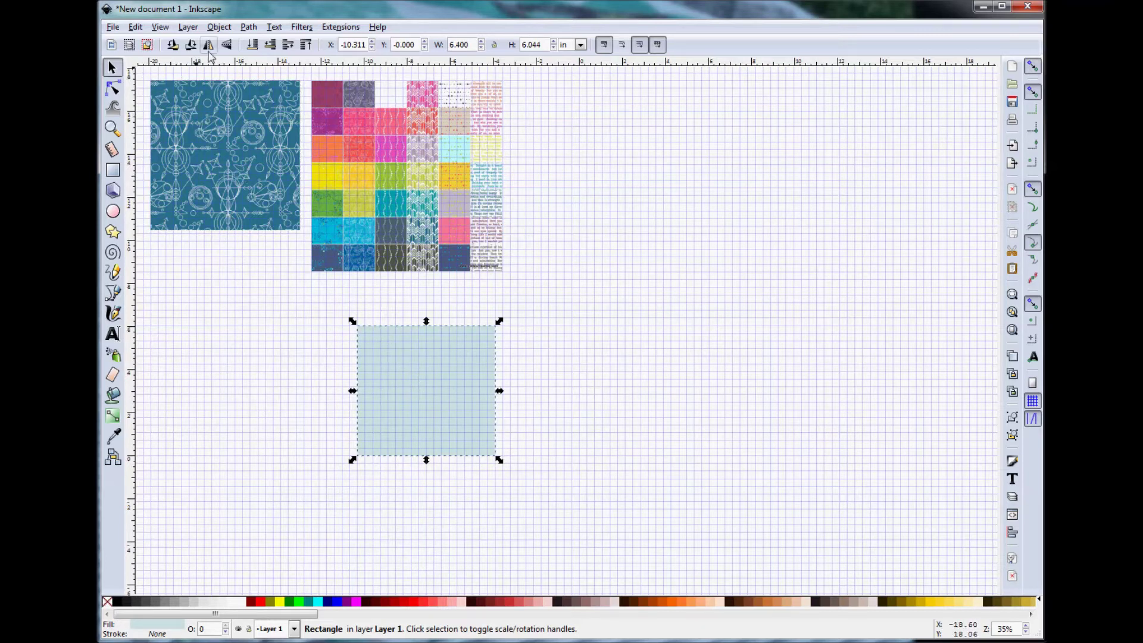
# Step: Give the rectangle a pattern fill in Fill and Stroke, trying Stripes 1:10 white
pyautogui.click(219, 30)
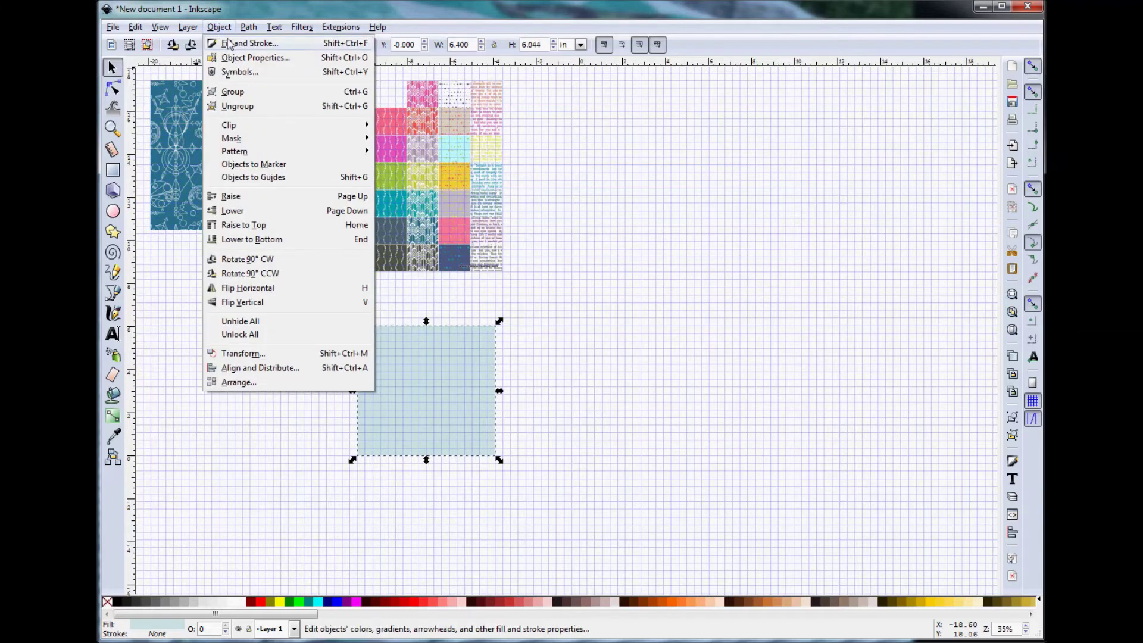
pyautogui.click(247, 42)
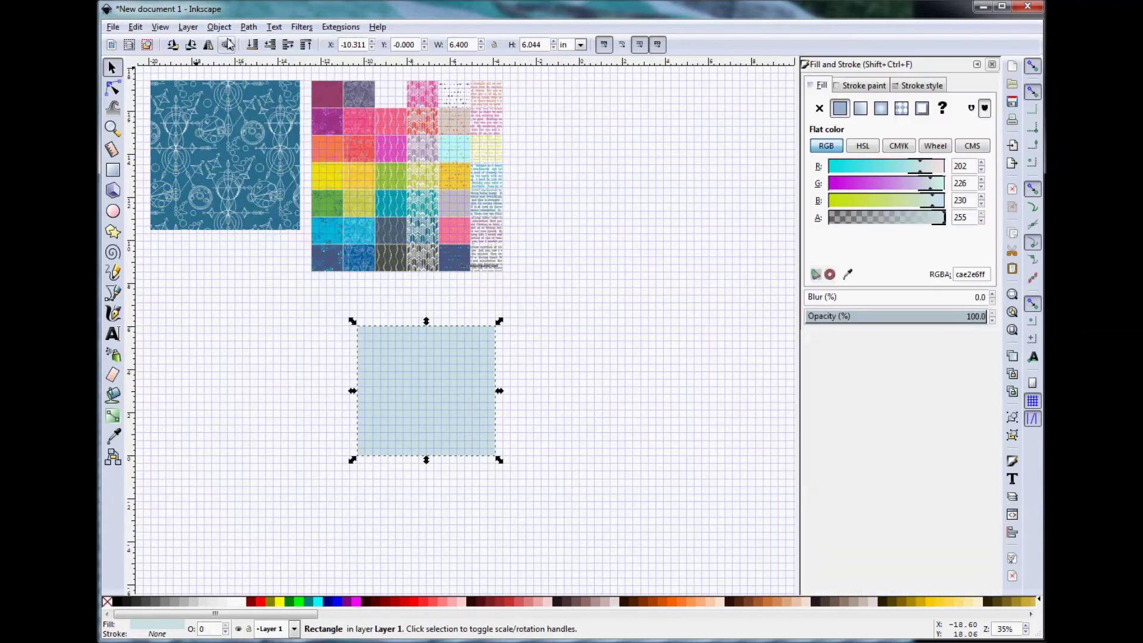
pyautogui.click(902, 109)
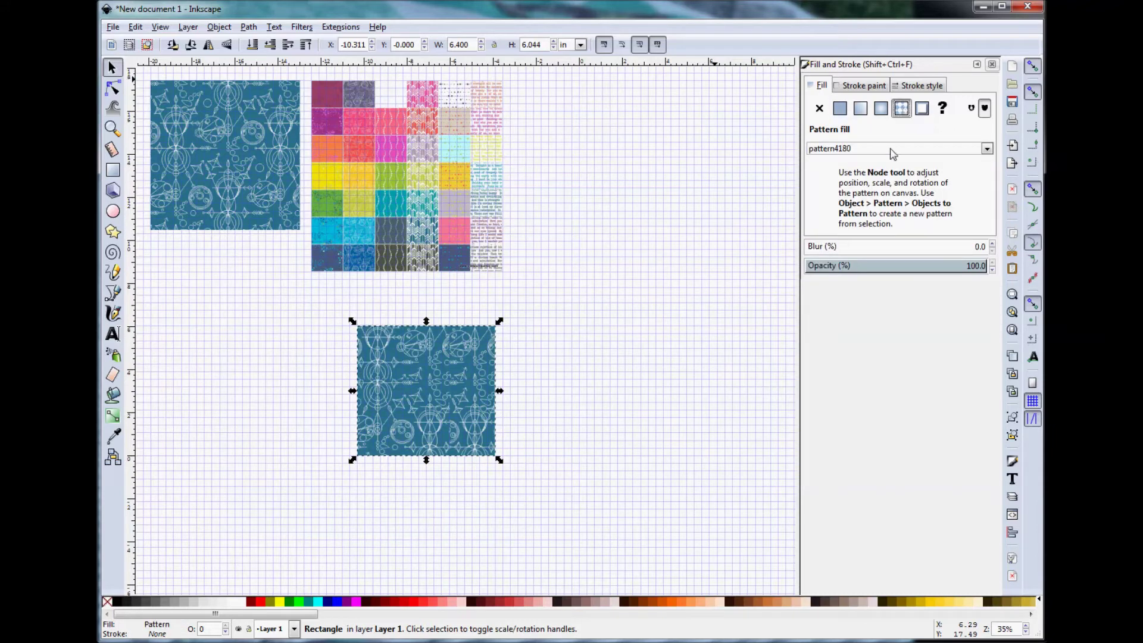
pyautogui.click(987, 149)
pyautogui.scroll(-2, 988, 248)
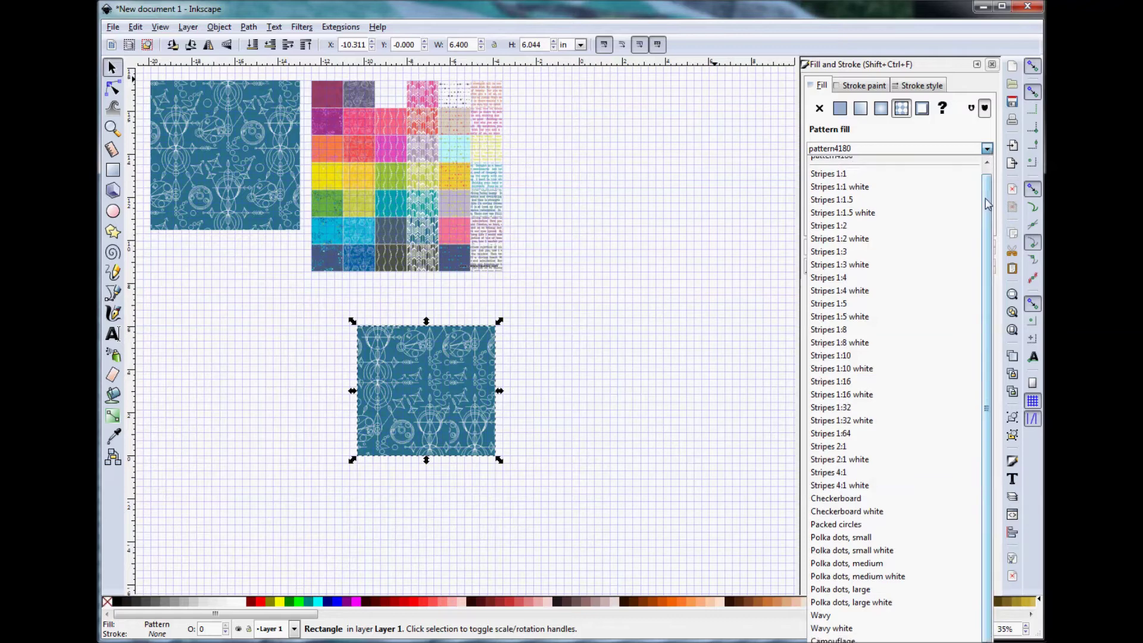
pyautogui.click(857, 345)
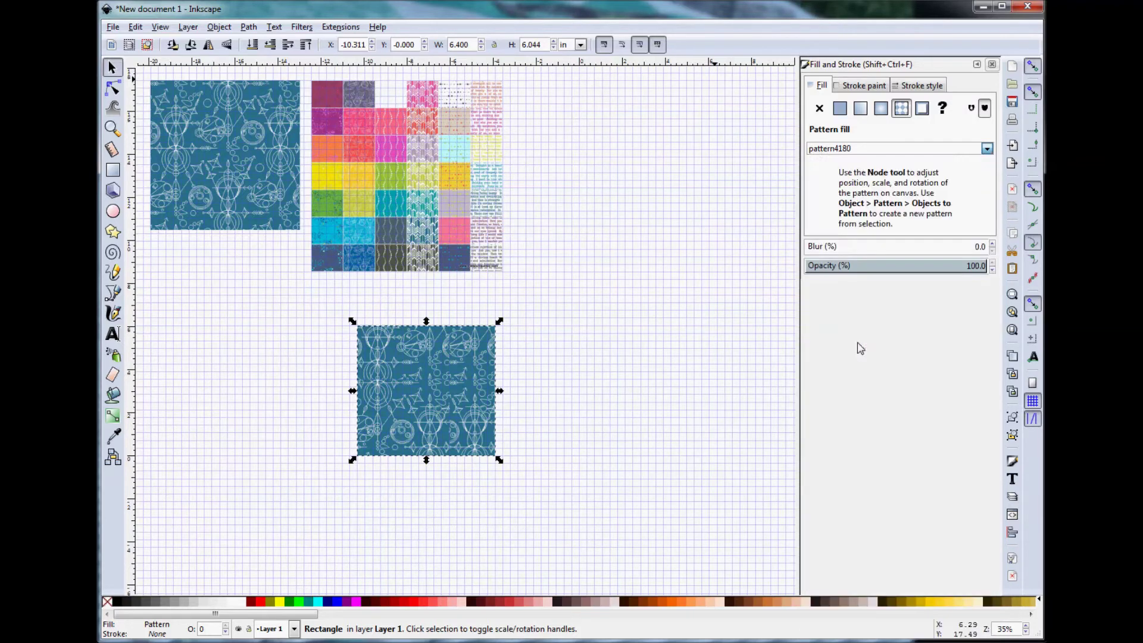
# Step: Try Stripes 1:2 and Stripes 1:64, then settle on the blue fabric pattern4180
pyautogui.click(987, 148)
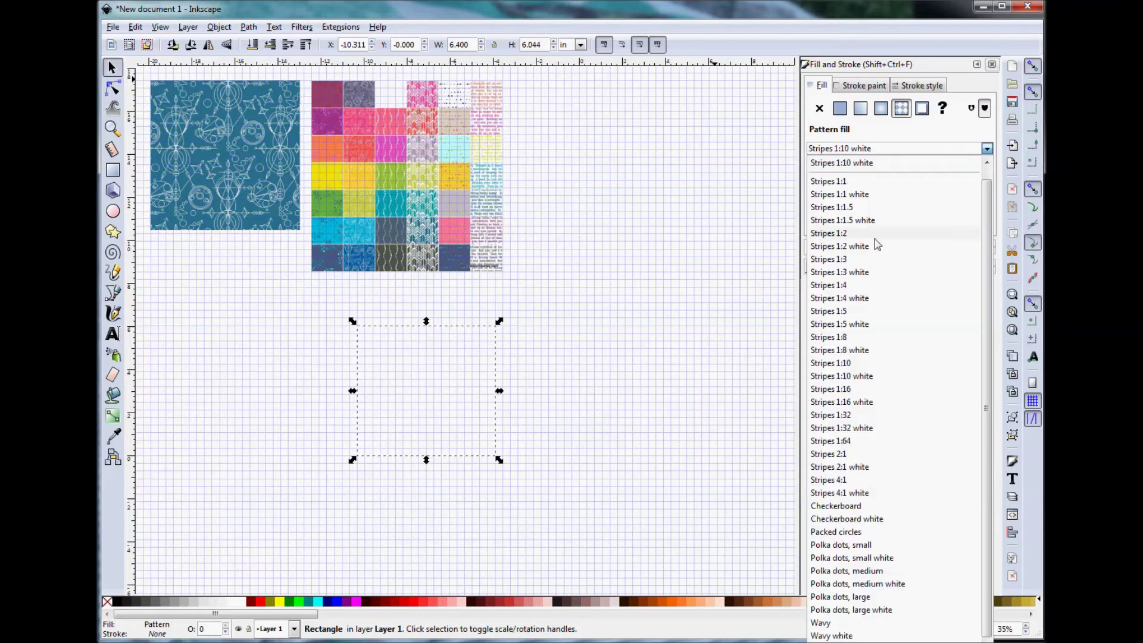
pyautogui.click(876, 244)
pyautogui.click(983, 149)
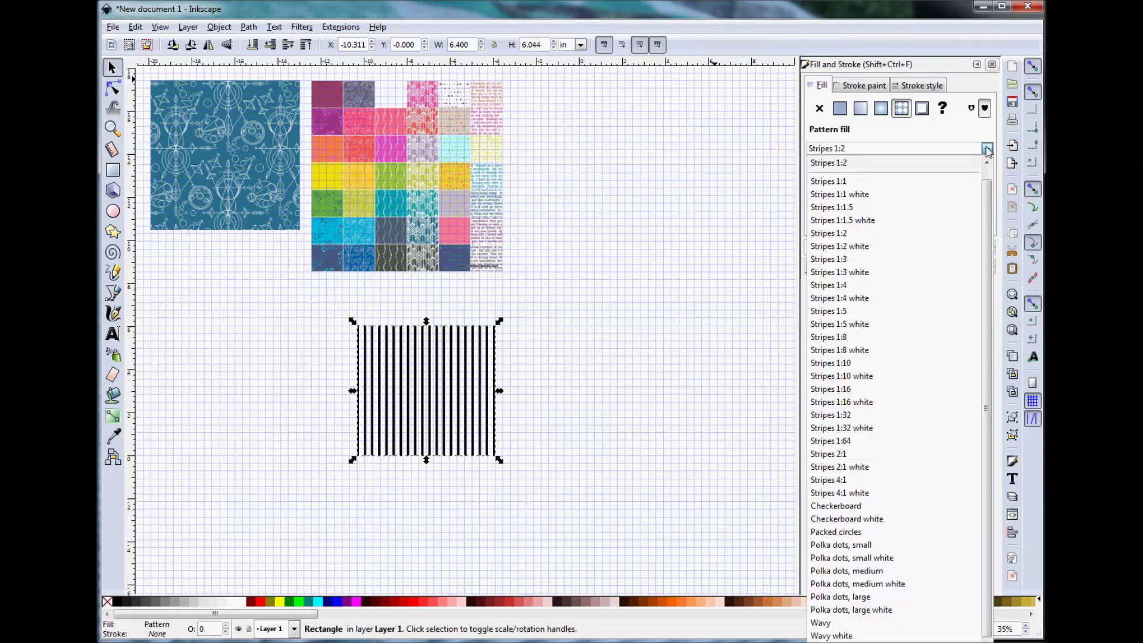
pyautogui.click(881, 440)
pyautogui.click(987, 149)
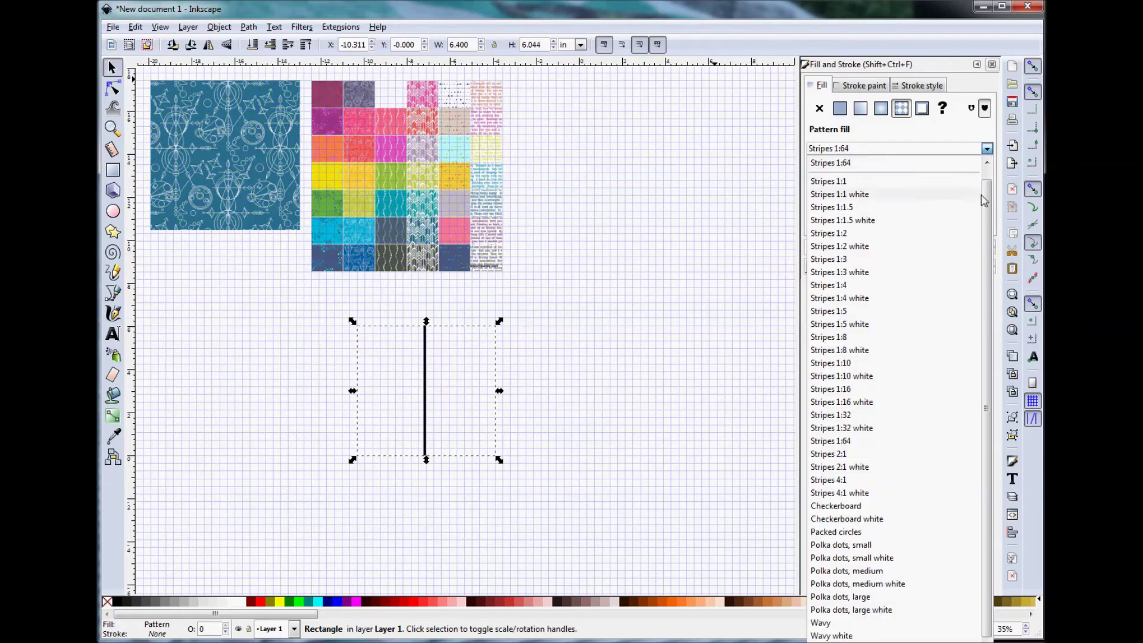
pyautogui.scroll(1, 987, 173)
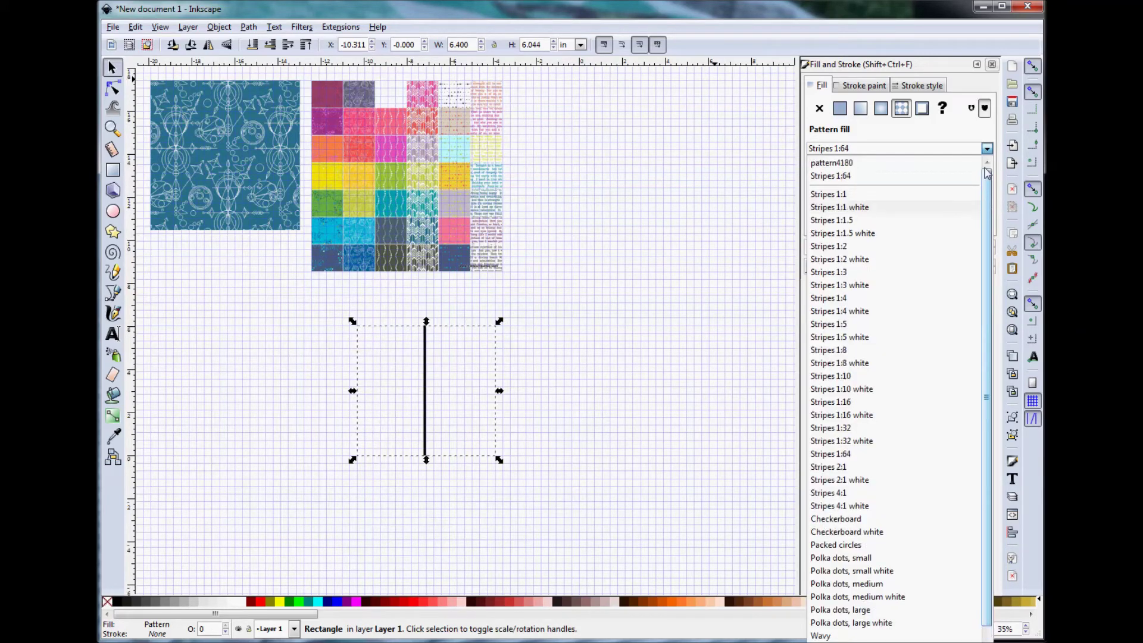
pyautogui.click(855, 164)
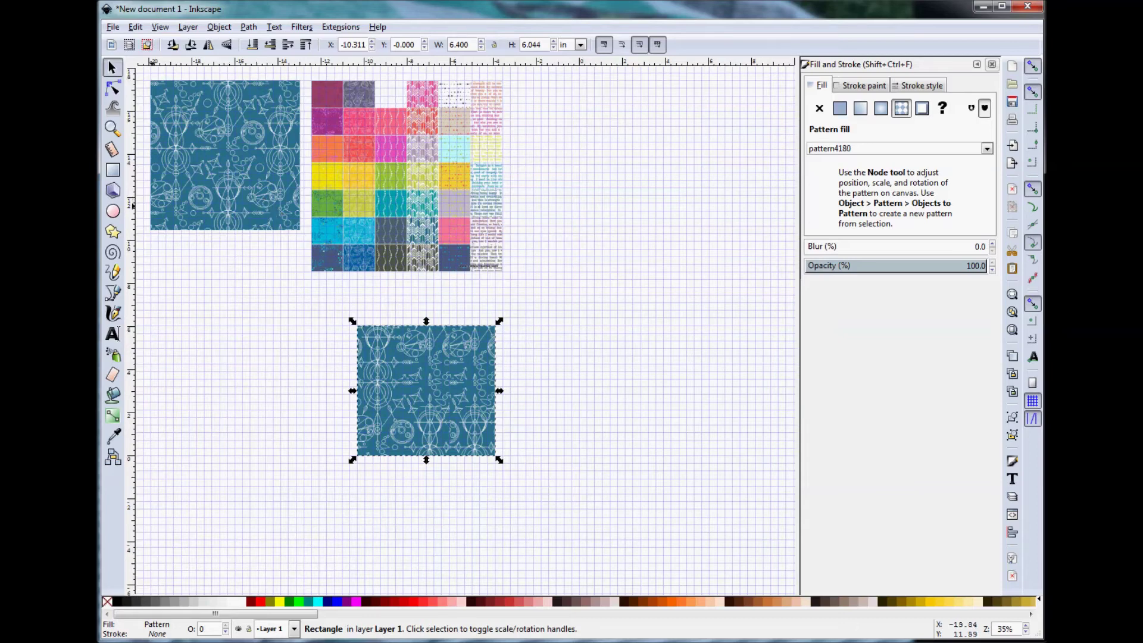
# Step: Check the Fabric Prints folder, then select the colourful swatch-grid image
pyautogui.hotkey('alt', 'Tab')
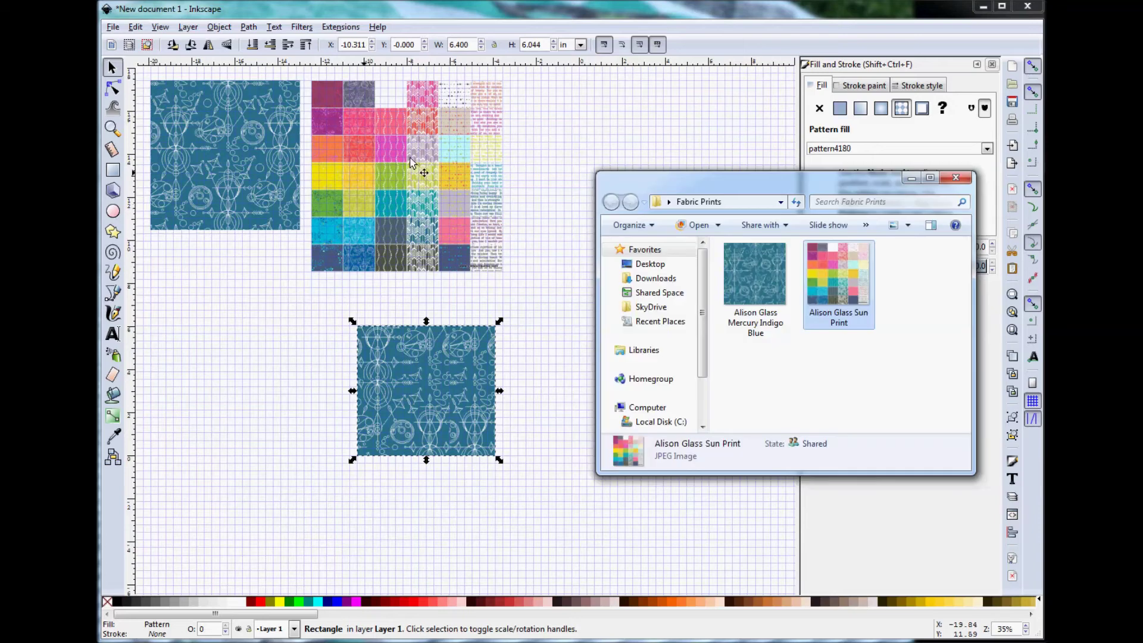
pyautogui.click(658, 15)
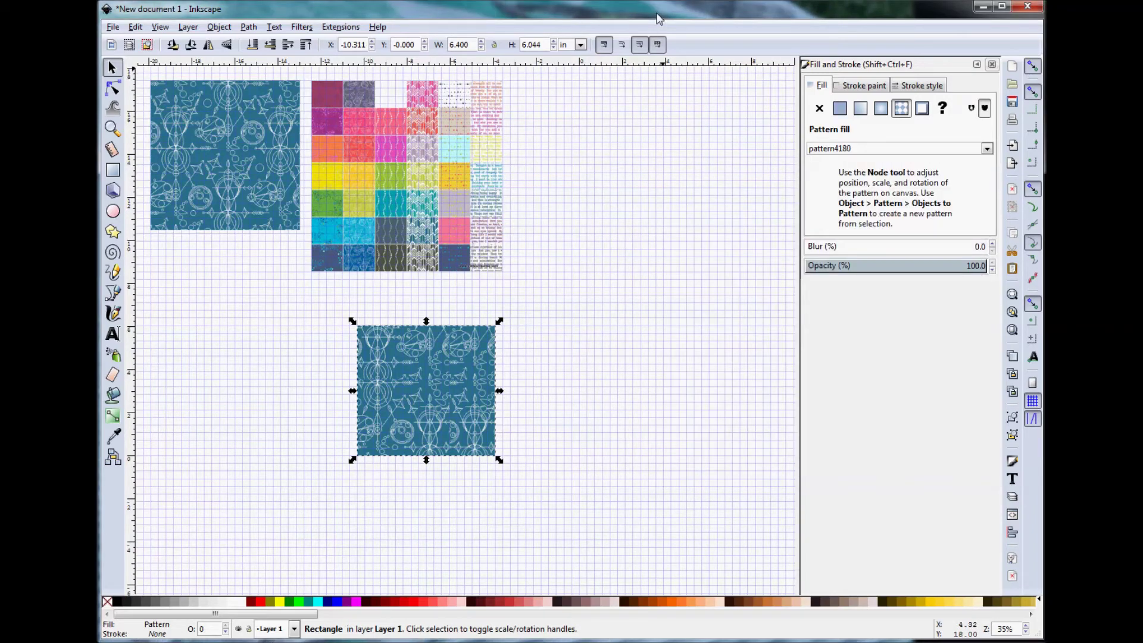
pyautogui.click(573, 195)
pyautogui.click(405, 162)
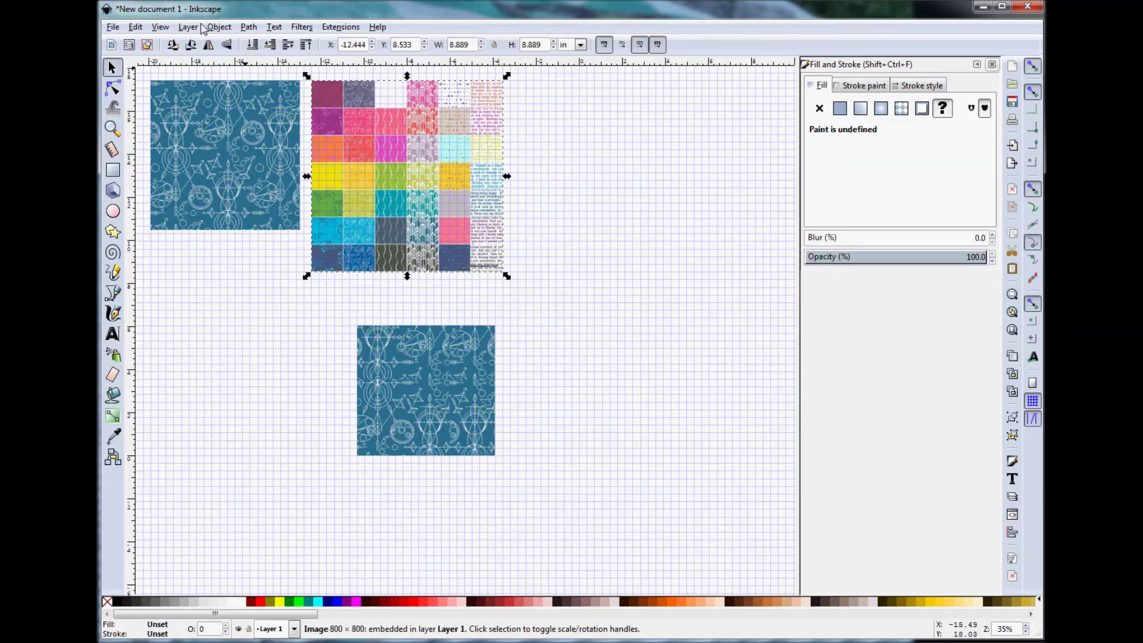
# Step: Convert the swatch-grid image into pattern5623 via Object > Pattern > Objects to Pattern
pyautogui.click(217, 28)
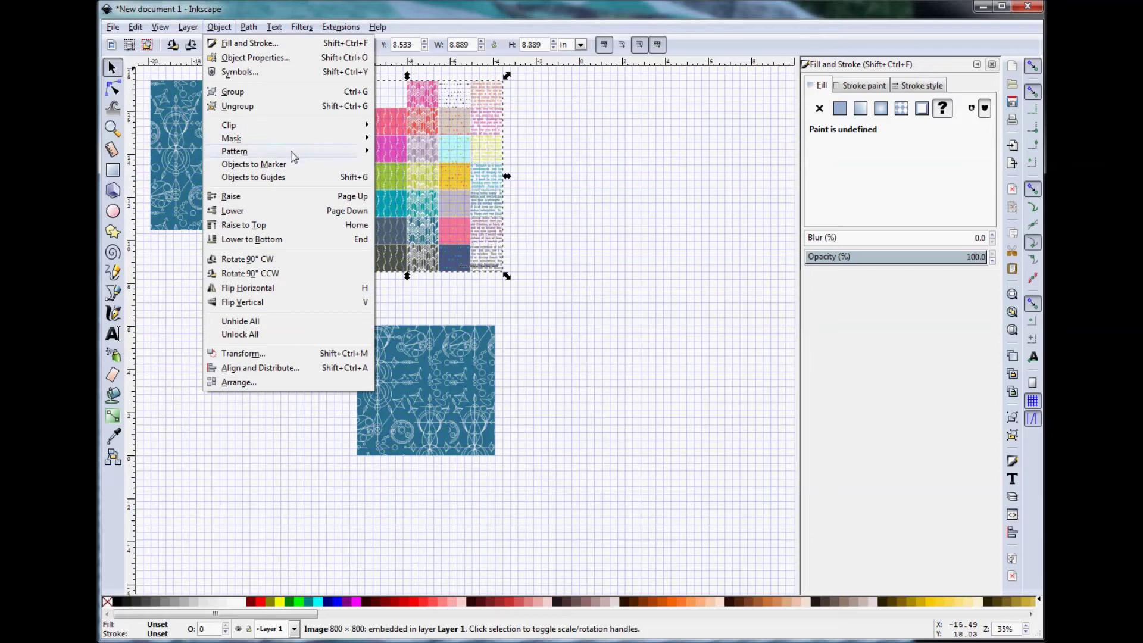
pyautogui.moveTo(294, 152)
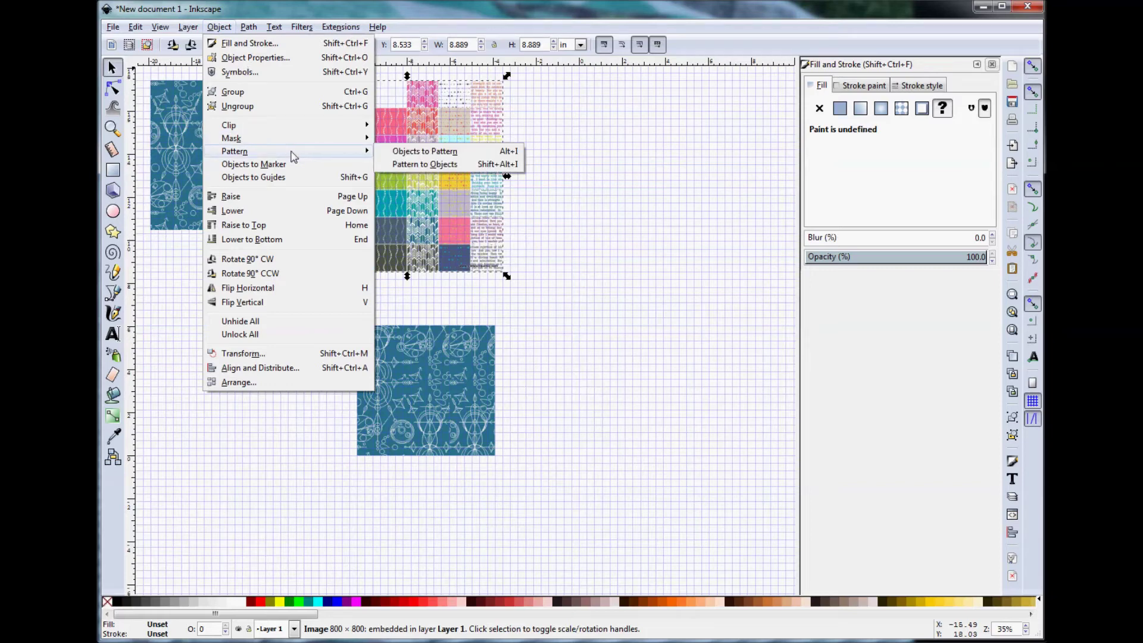
pyautogui.click(481, 152)
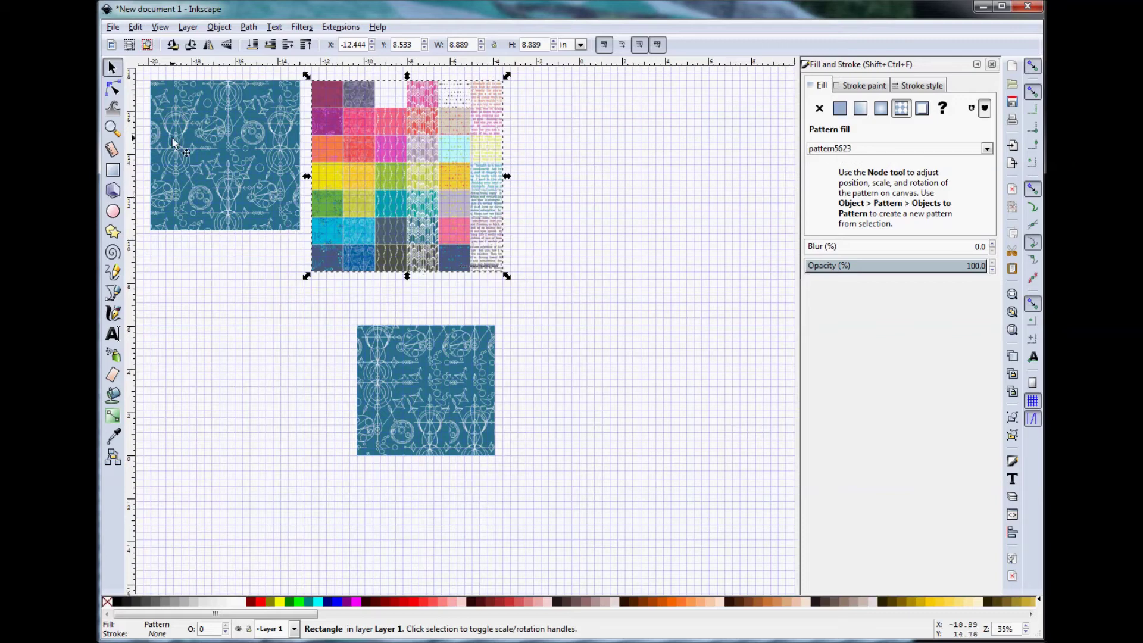
# Step: Switch the lower rectangle's pattern fill from pattern4180 to the swatch-grid pattern5623
pyautogui.click(417, 367)
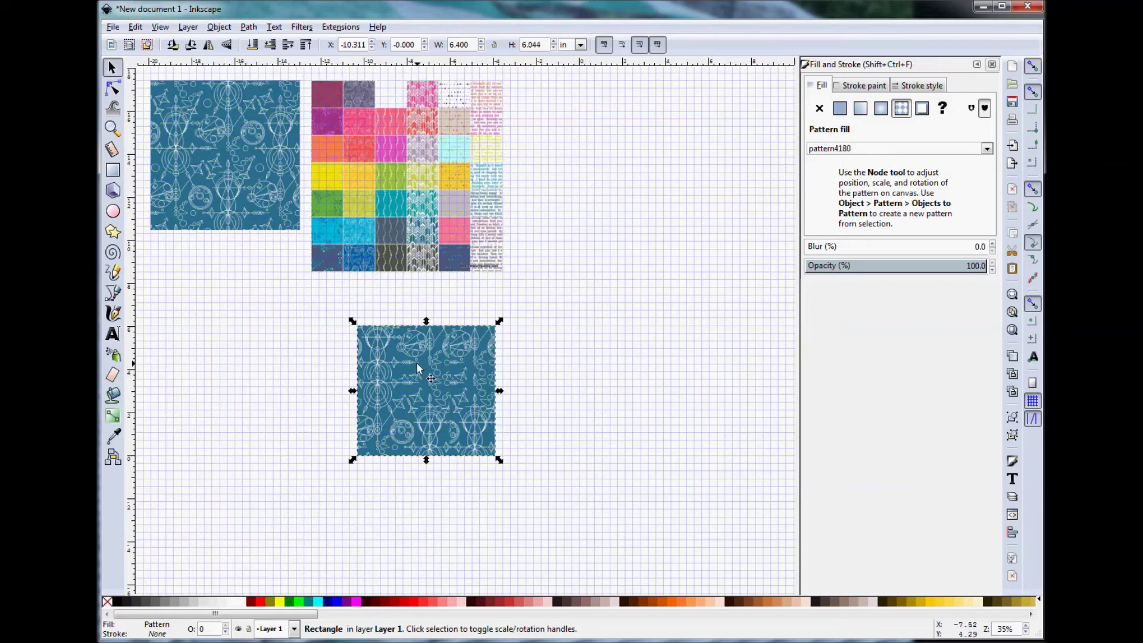
pyautogui.click(987, 148)
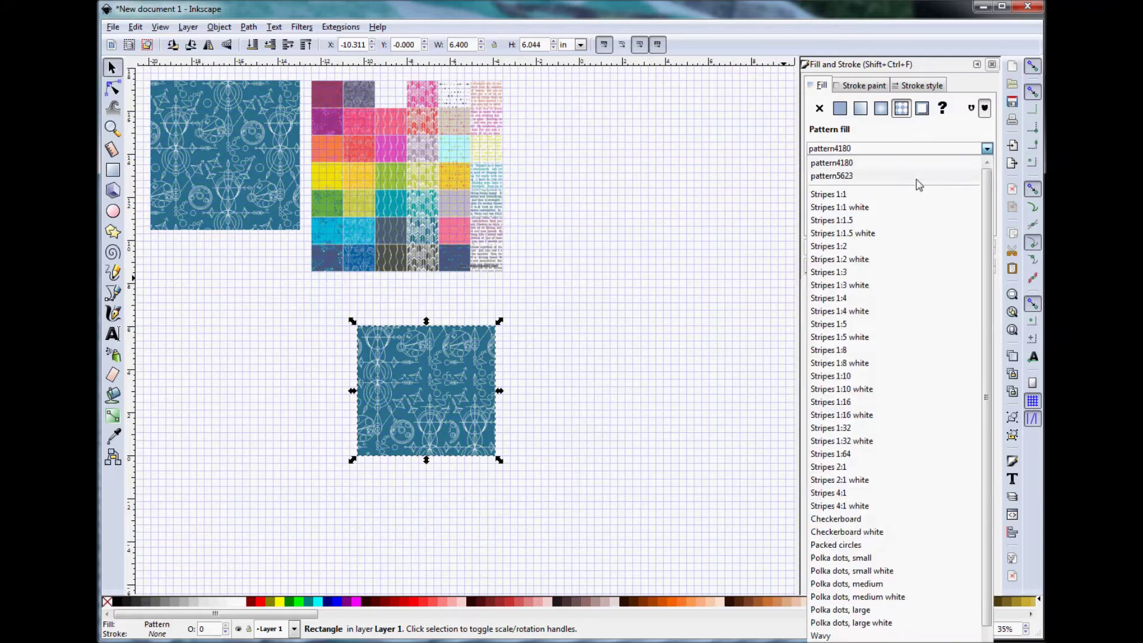
pyautogui.click(906, 178)
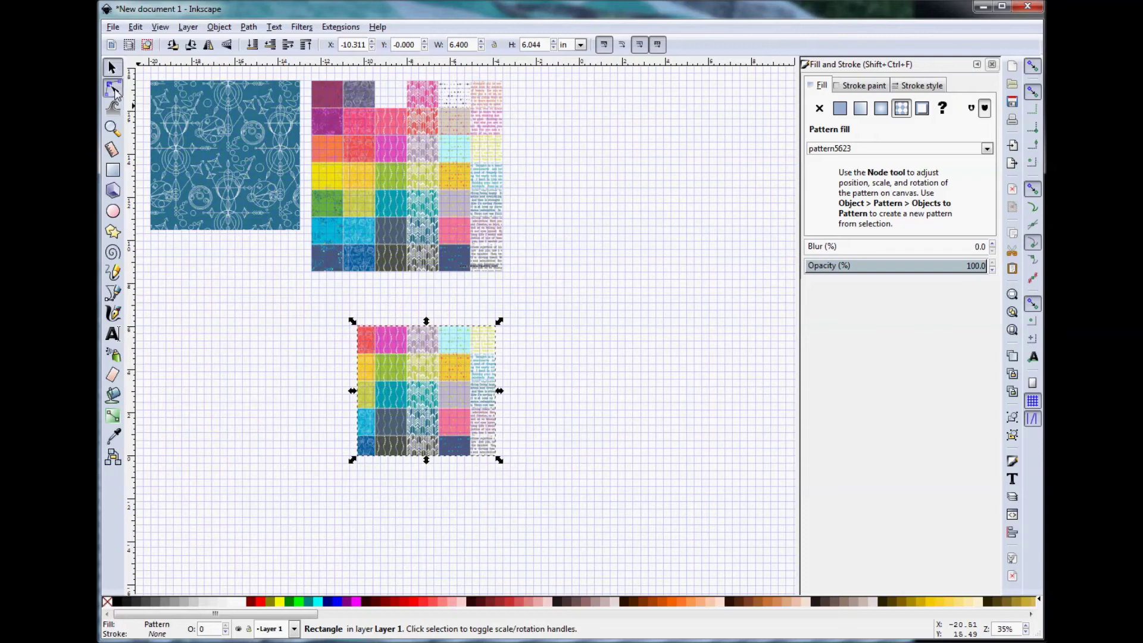
pyautogui.click(114, 89)
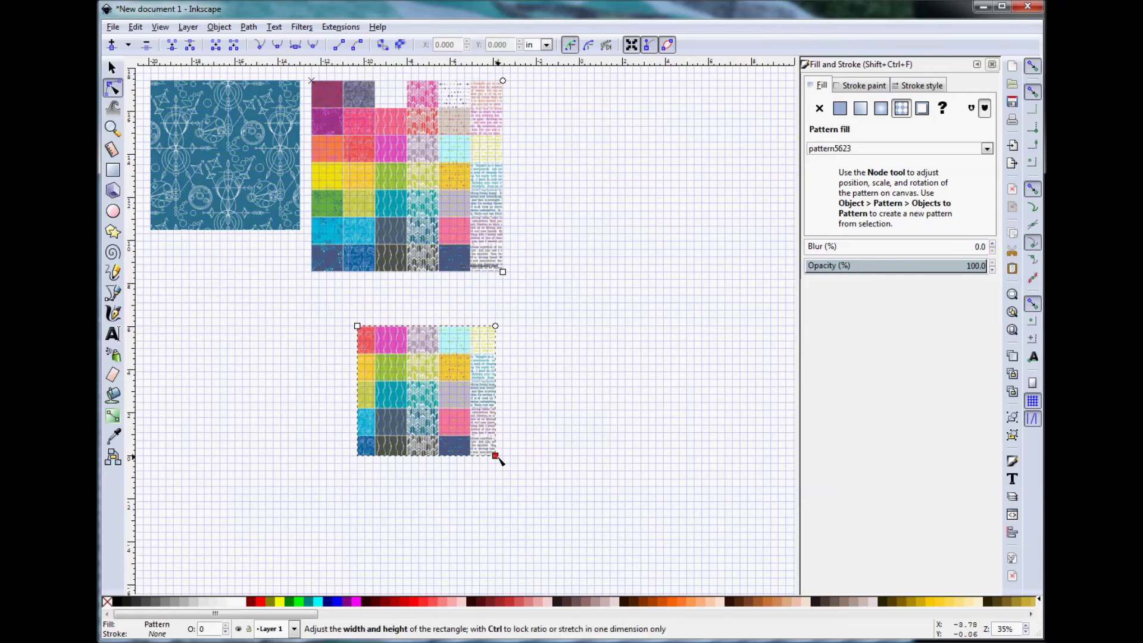
# Step: Drag the rectangle's corners inward to a 1.067 × 1.067 in square showing one lime-green swatch
pyautogui.moveTo(495, 456); pyautogui.dragTo(411, 409)
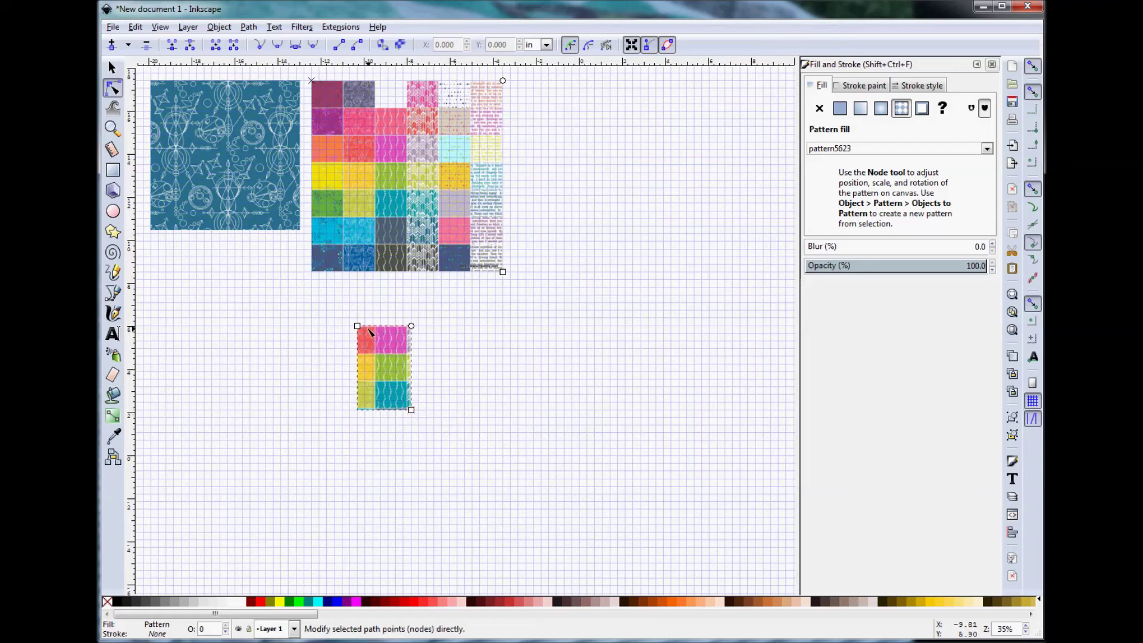
pyautogui.moveTo(361, 329); pyautogui.dragTo(383, 359)
pyautogui.moveTo(411, 410); pyautogui.dragTo(404, 381)
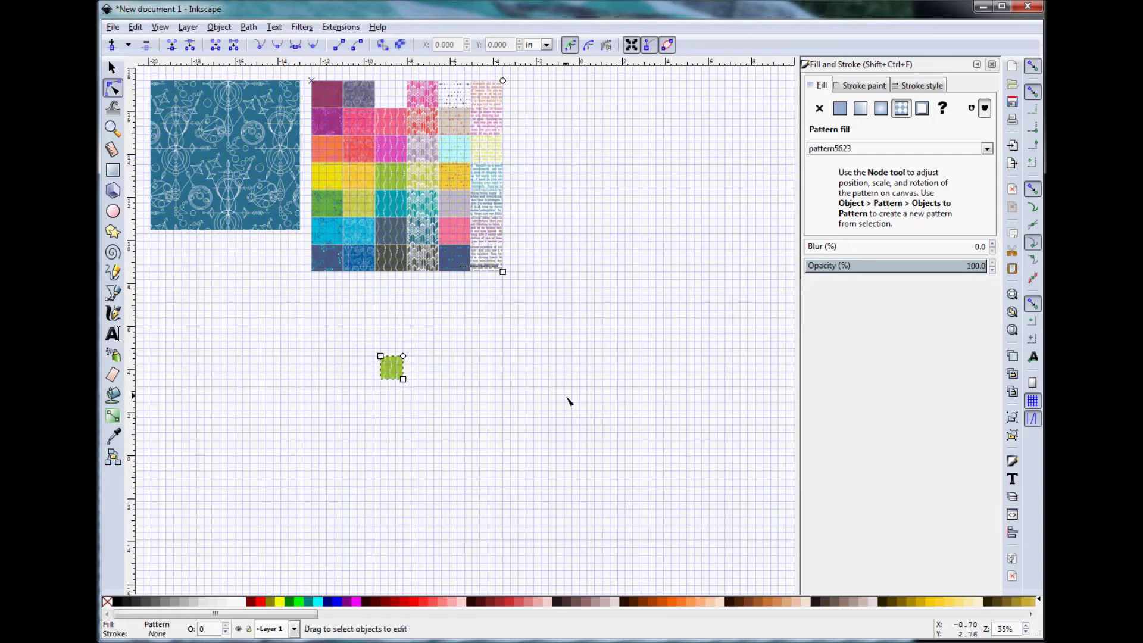
pyautogui.click(112, 68)
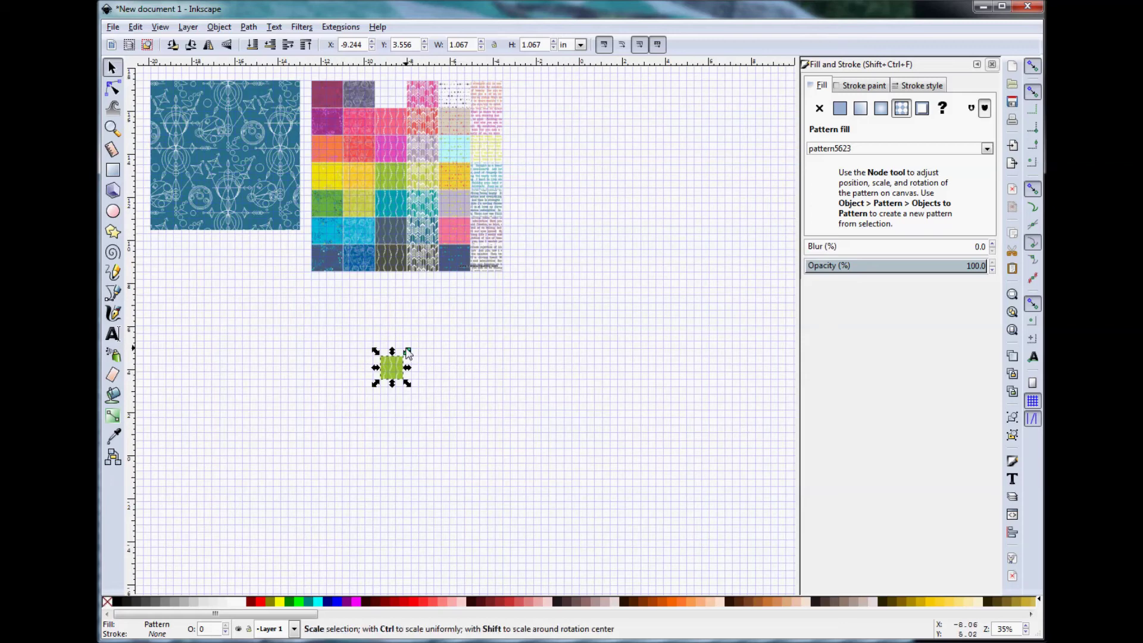
# Step: Scale the green square to 3.911 in, rotate it 90° clockwise, and move it right
pyautogui.moveTo(407, 352); pyautogui.dragTo(470, 288)
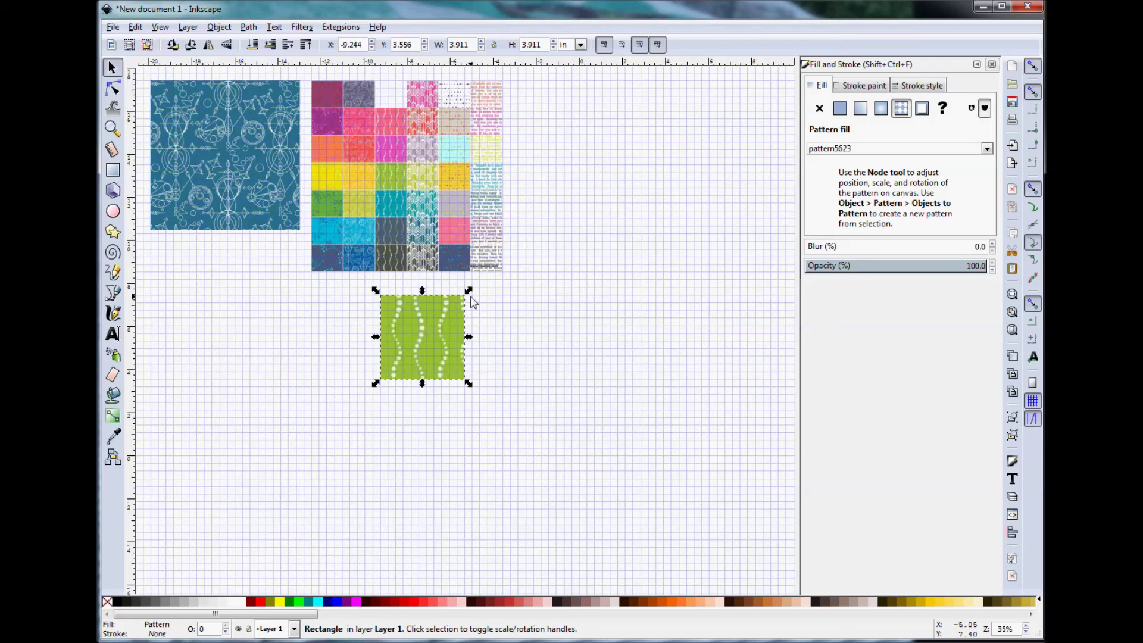
pyautogui.click(328, 328)
pyautogui.click(442, 304)
pyautogui.click(192, 45)
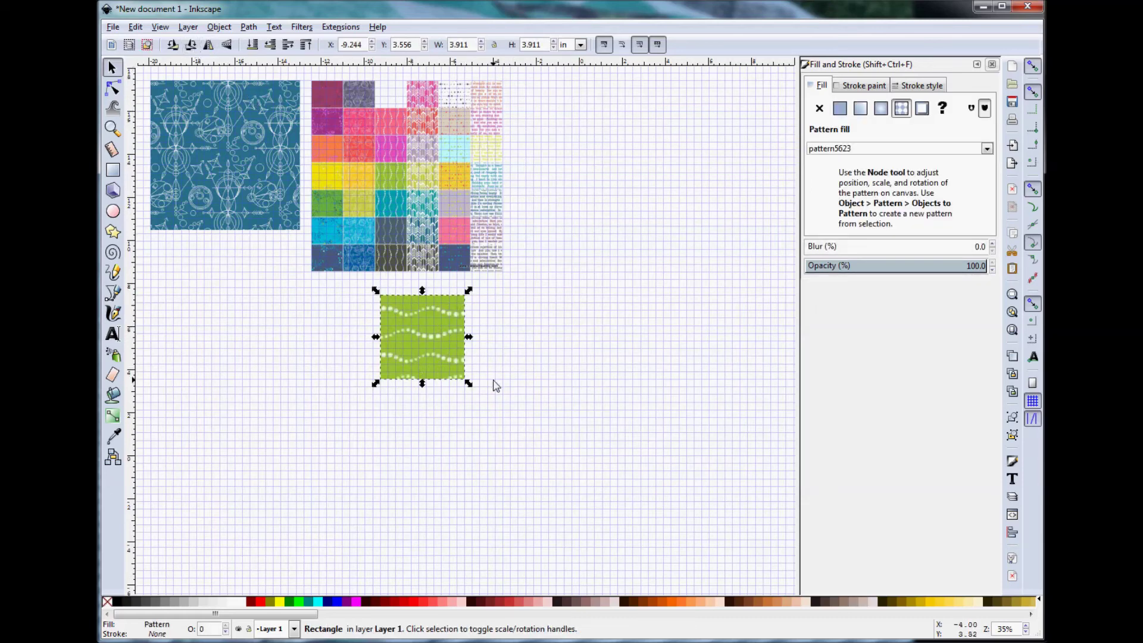
pyautogui.moveTo(419, 340); pyautogui.dragTo(605, 333)
pyautogui.click(503, 396)
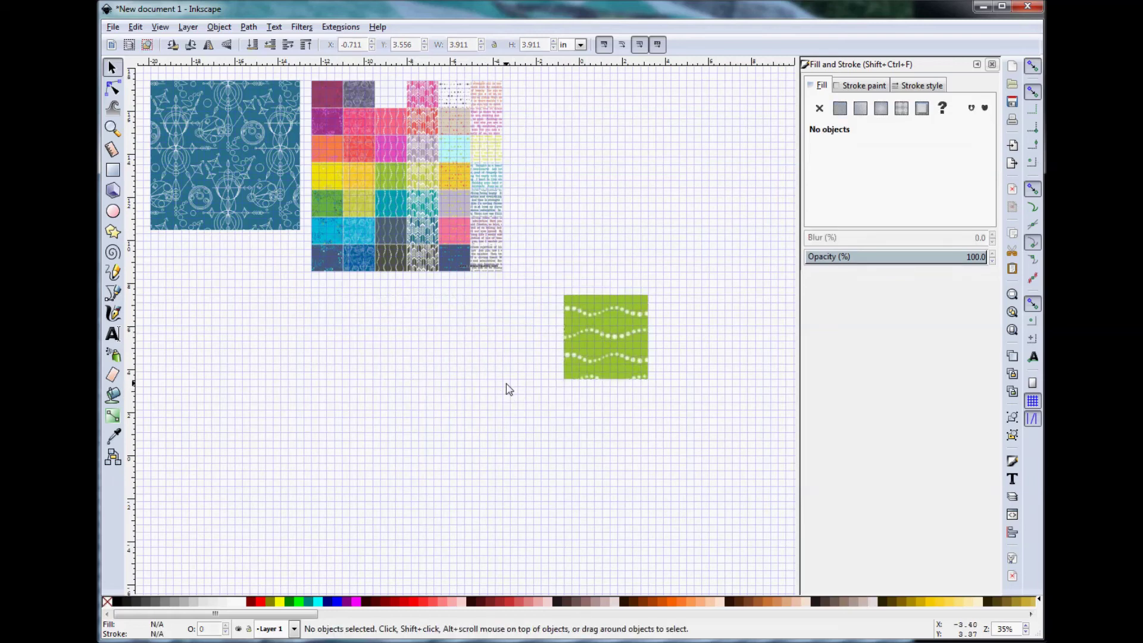
# Step: Draw a new rectangle just left of the lime-green block
pyautogui.press('r')
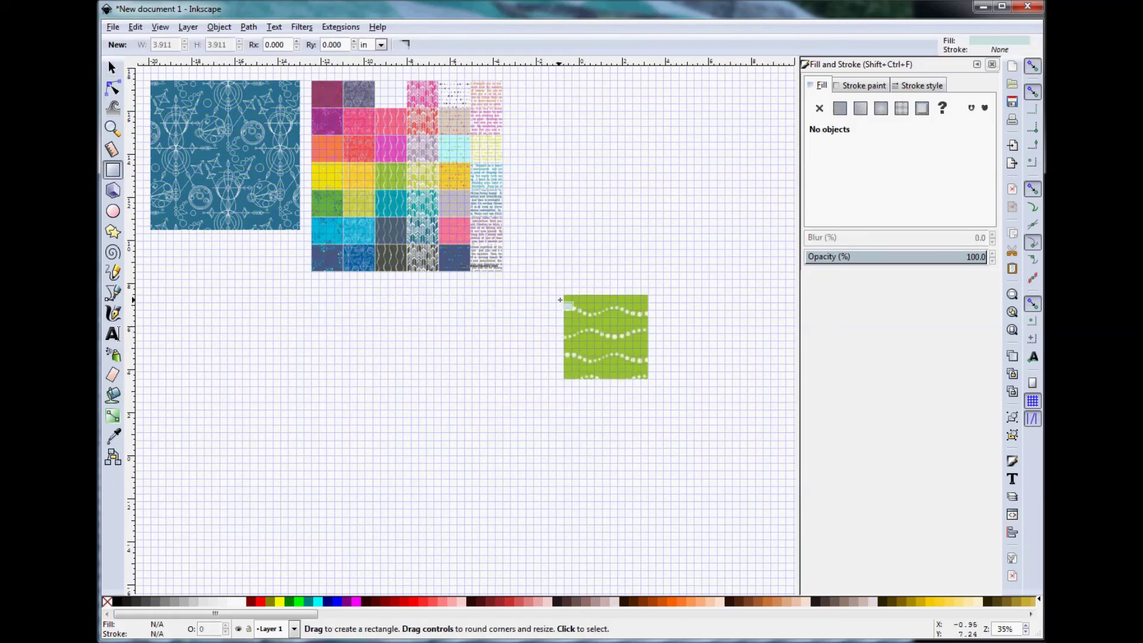
pyautogui.moveTo(564, 295); pyautogui.dragTo(487, 379)
pyautogui.click(112, 68)
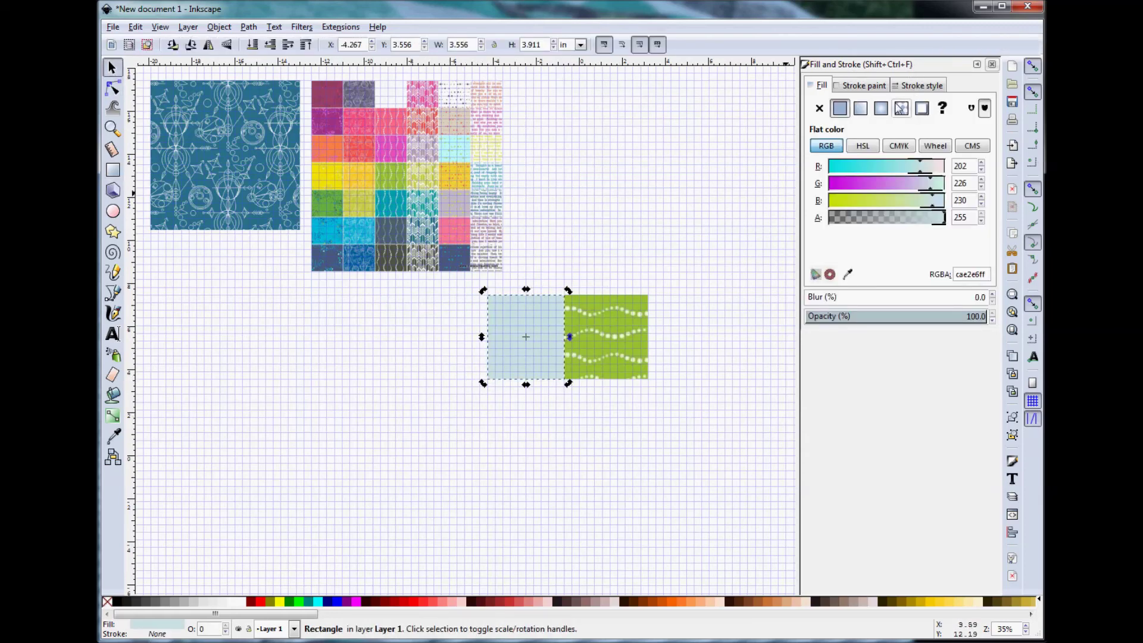
# Step: Fill the new rectangle with the colourful swatch-grid pattern, pattern5623
pyautogui.click(907, 113)
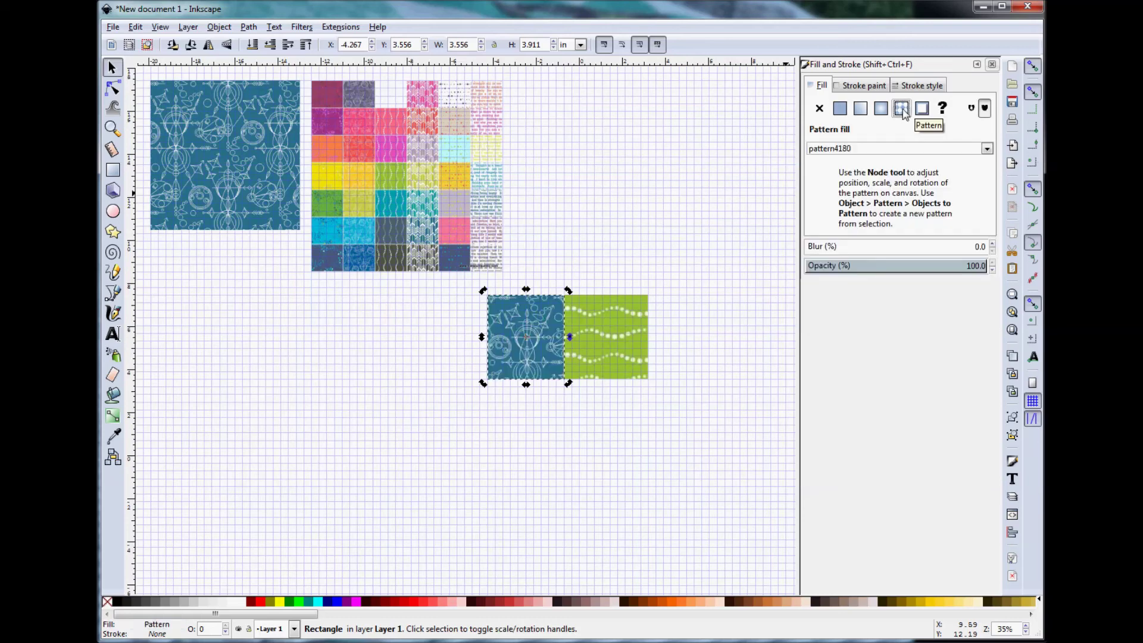
pyautogui.click(949, 153)
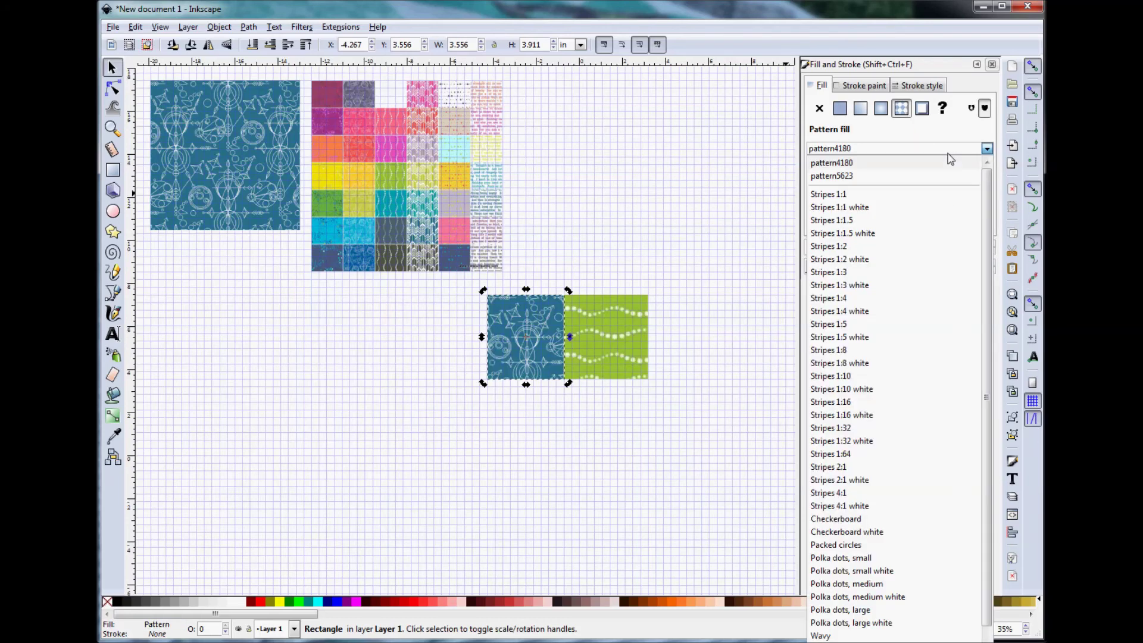
pyautogui.click(922, 176)
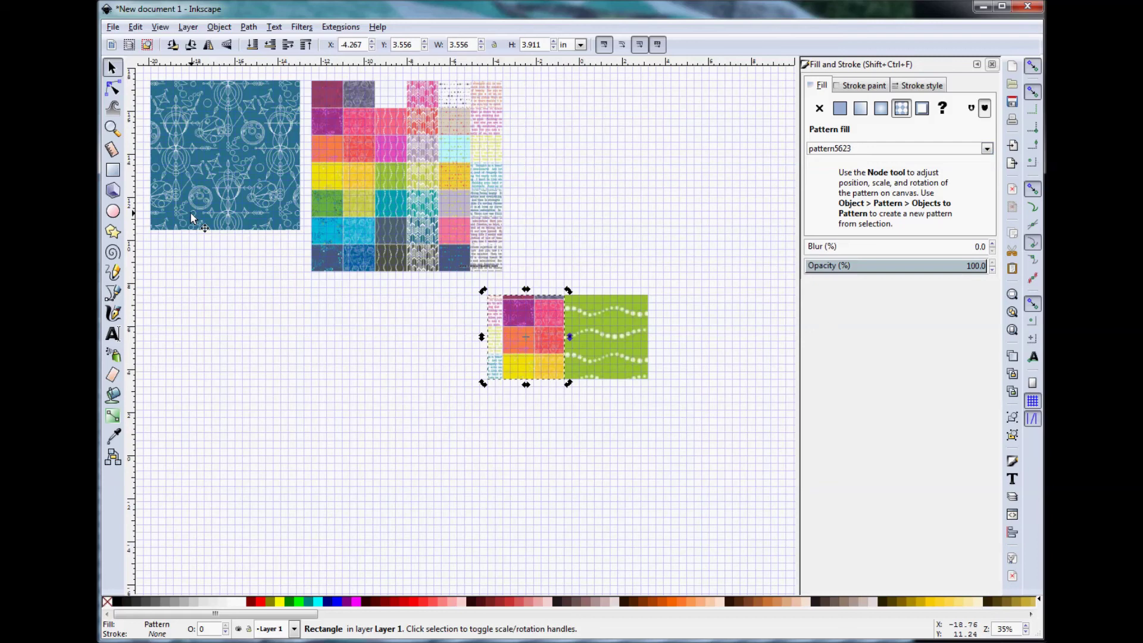
# Step: Drag the patterned square's corners inward with the Node tool to crop it to one coral swatch
pyautogui.click(113, 88)
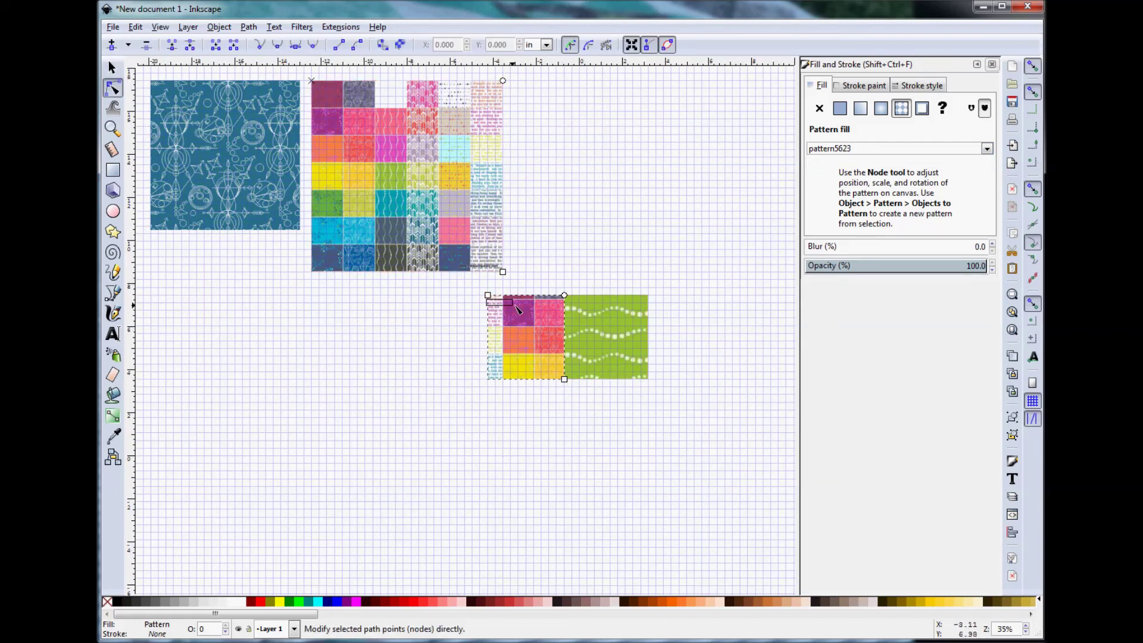
pyautogui.press('Escape')
pyautogui.click(493, 304)
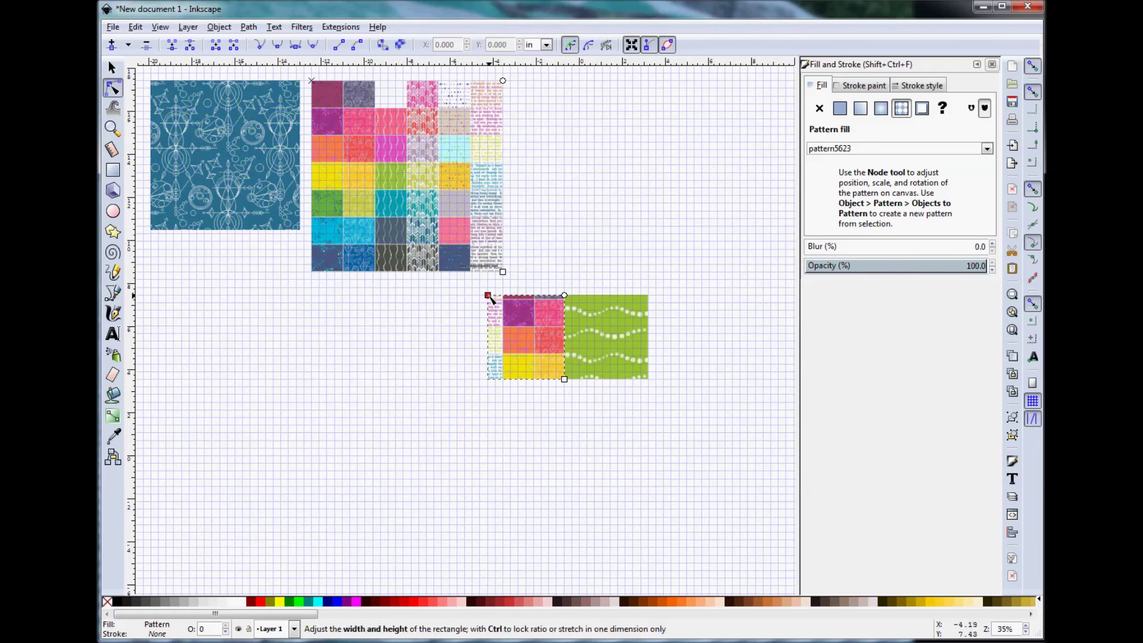
pyautogui.moveTo(488, 296); pyautogui.dragTo(534, 327)
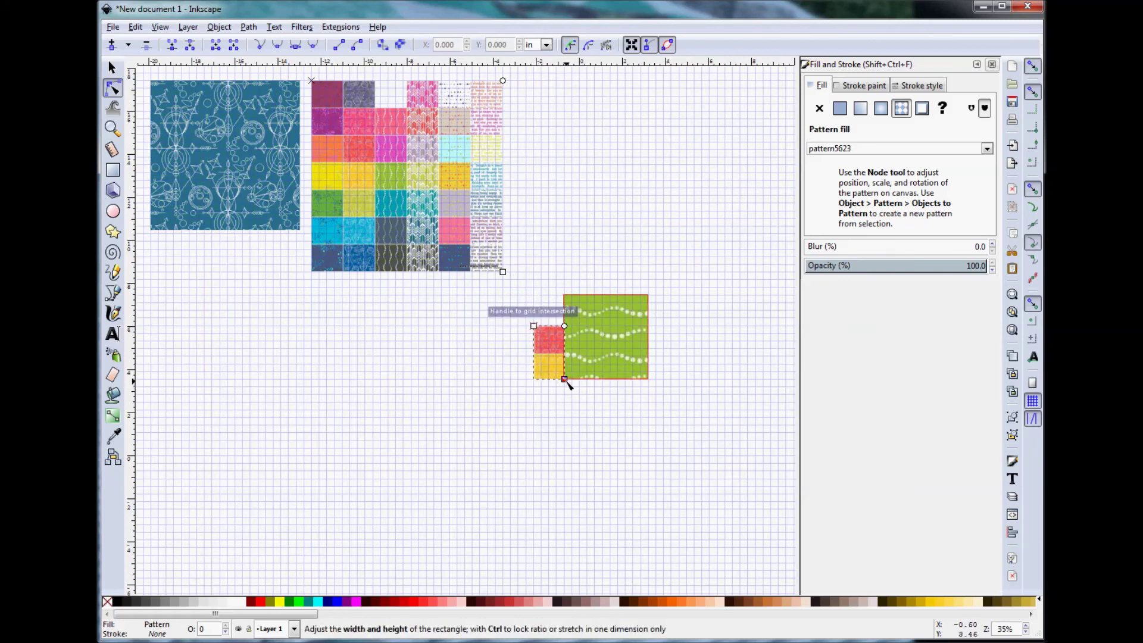
pyautogui.moveTo(568, 384); pyautogui.dragTo(556, 348)
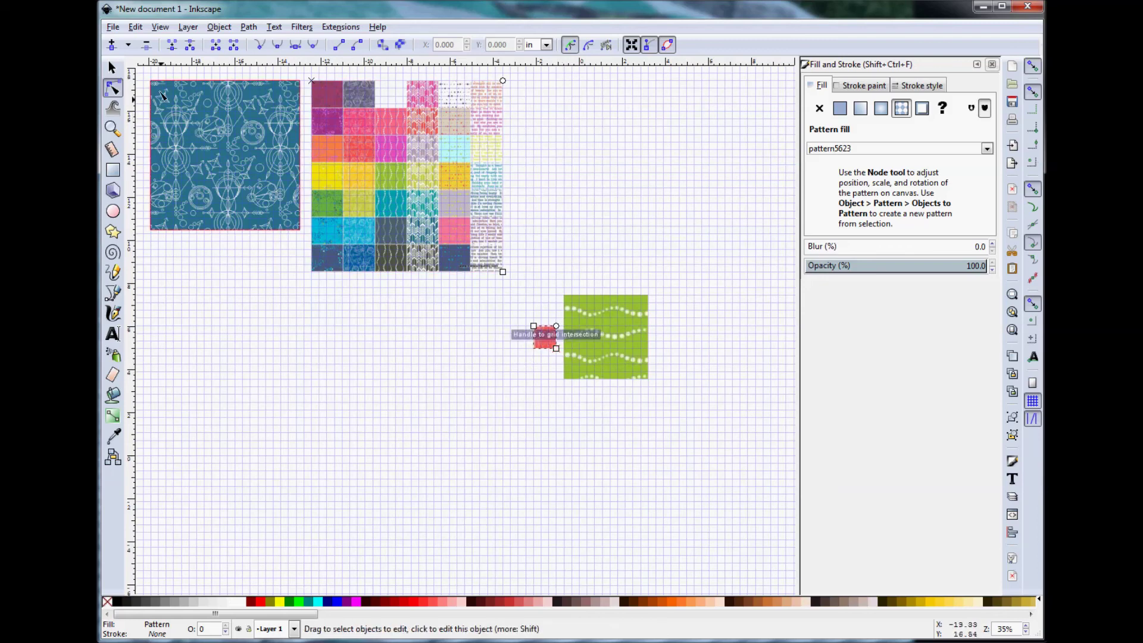
# Step: Move the small coral square into place beside the green block
pyautogui.click(112, 67)
pyautogui.moveTo(541, 345); pyautogui.dragTo(487, 293)
pyautogui.press('Escape')
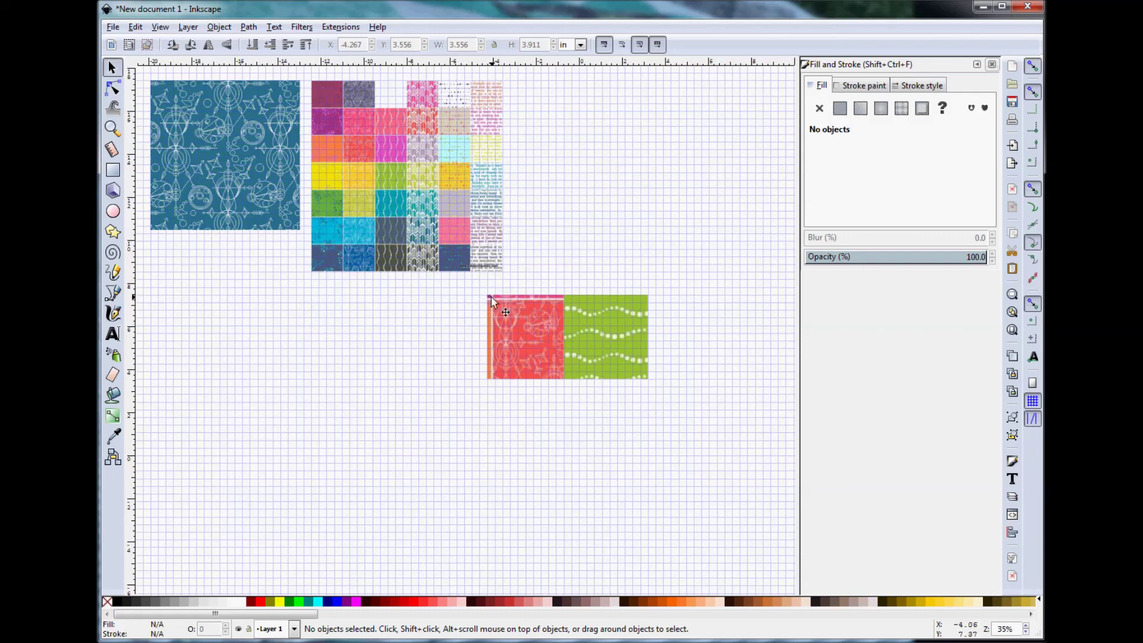
# Step: Trim the coral block's corner and scale it to 3.911 × 3.911 in, flush against the green block
pyautogui.click(545, 331)
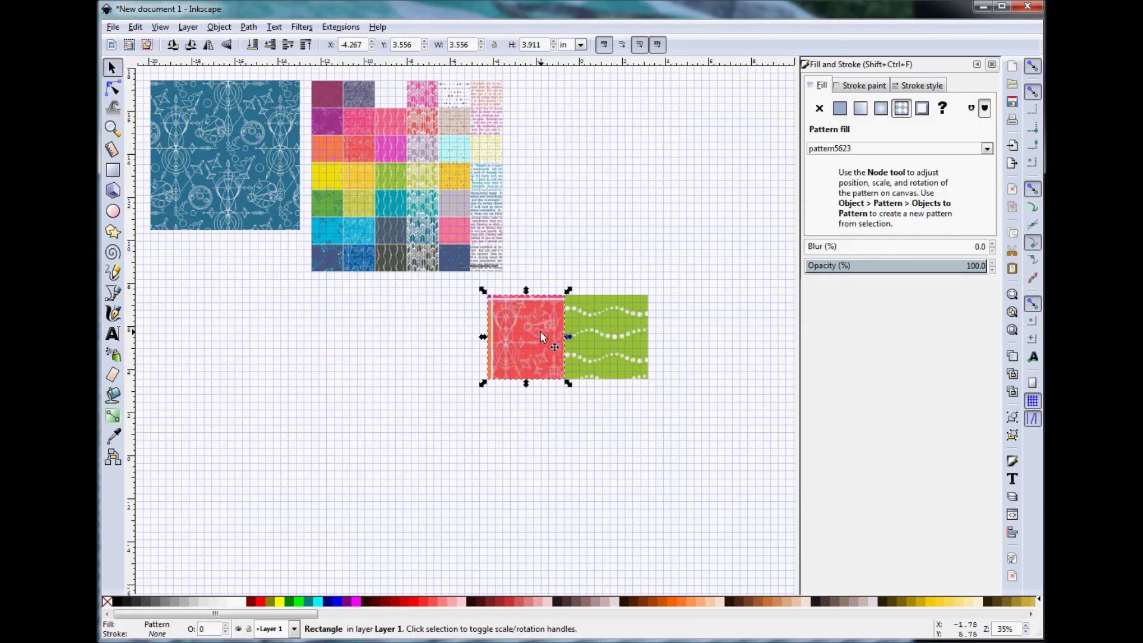
pyautogui.press('n')
pyautogui.moveTo(490, 300); pyautogui.dragTo(495, 303)
pyautogui.press('s')
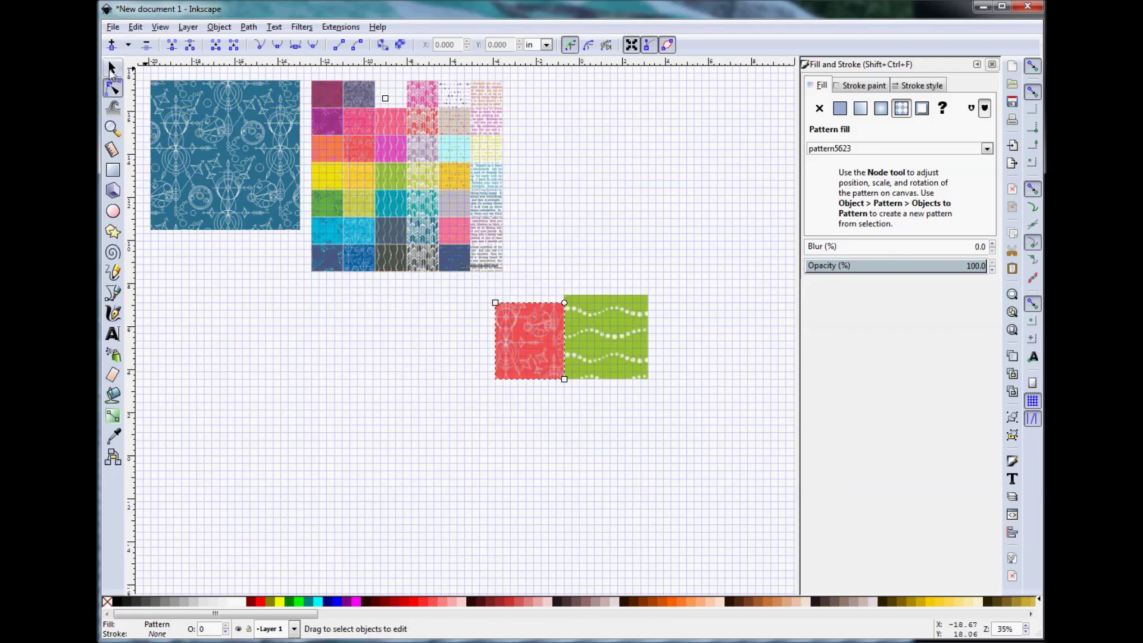
pyautogui.moveTo(492, 302); pyautogui.dragTo(479, 298)
pyautogui.click(508, 475)
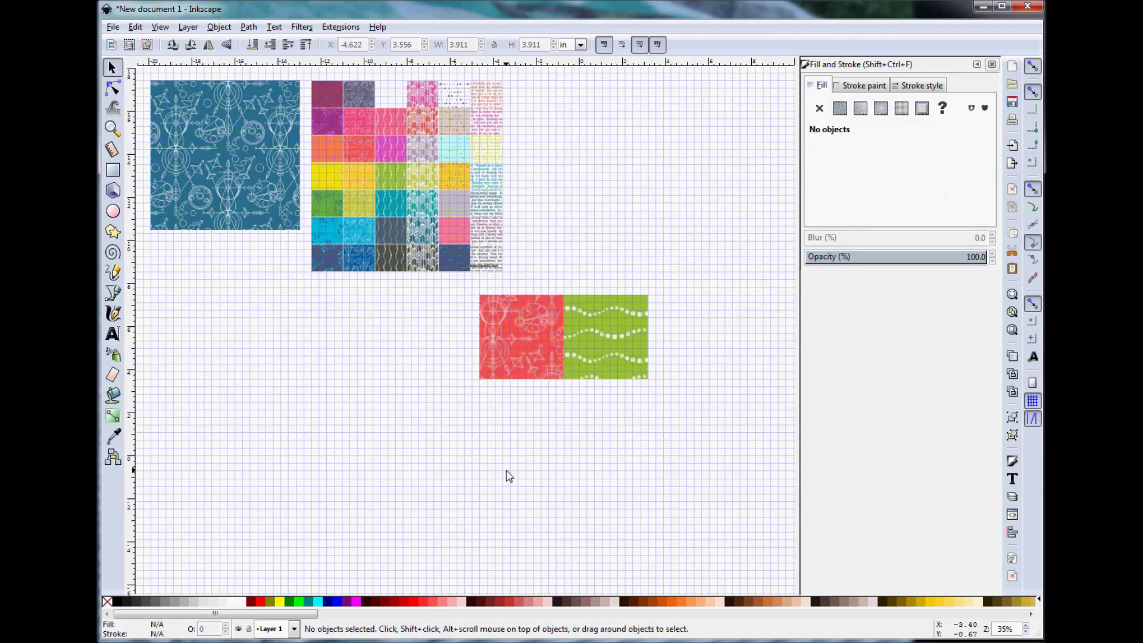